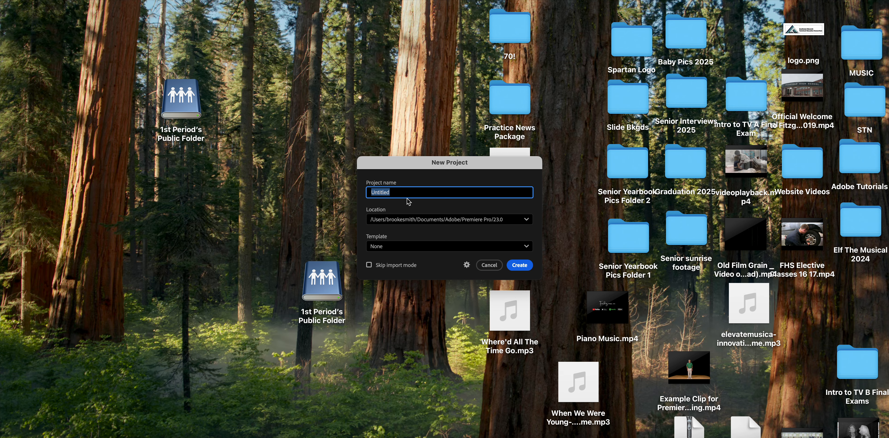
Step: Create a project named with the teacher's name followed by "Slideshow 2025", without importing any media
text(Ms Smith Slideshow 2025)
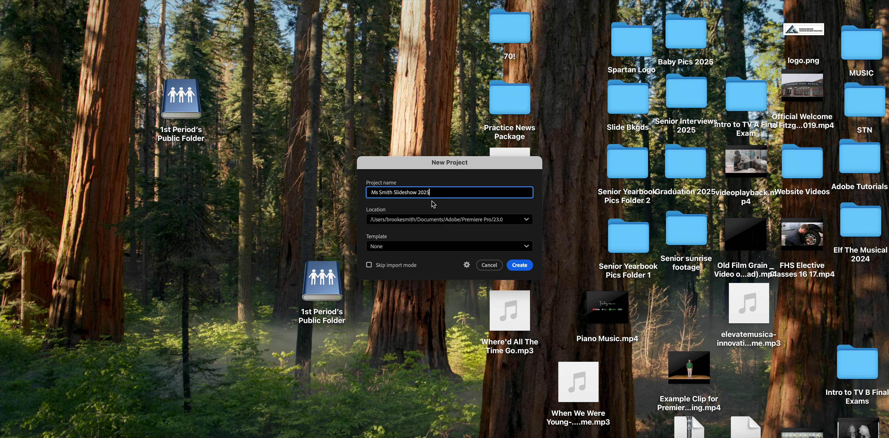
click(523, 269)
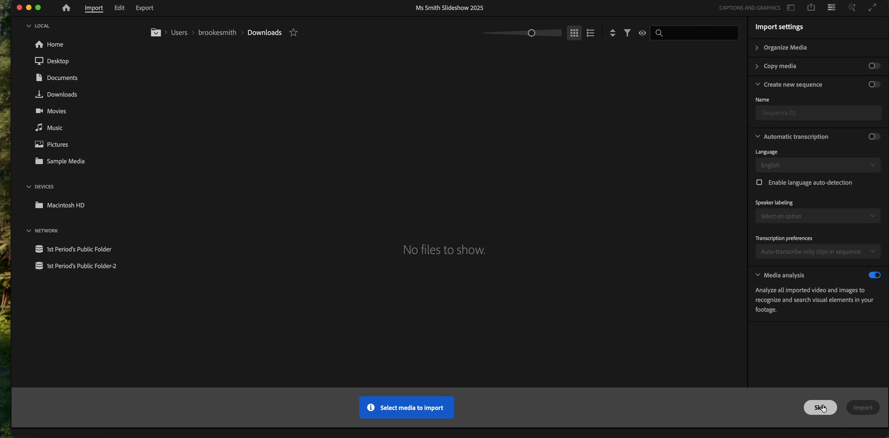
click(823, 408)
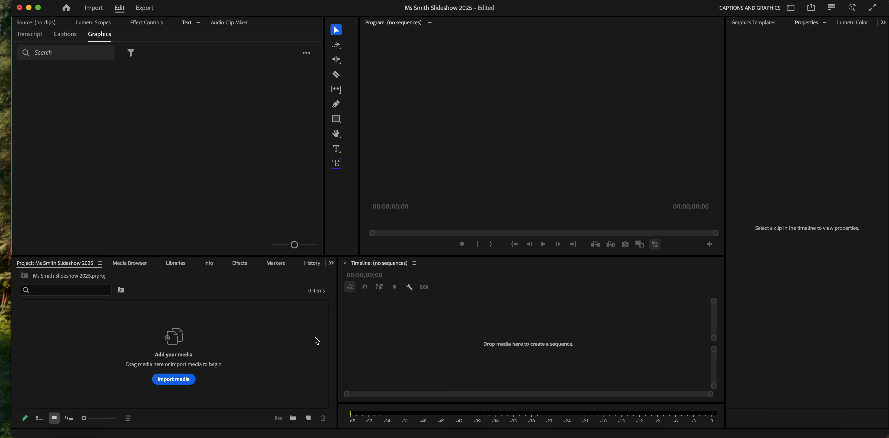
Step: Import the Lola folder from Pictures in Finder into the project as a bin and open that bin
click(295, 337)
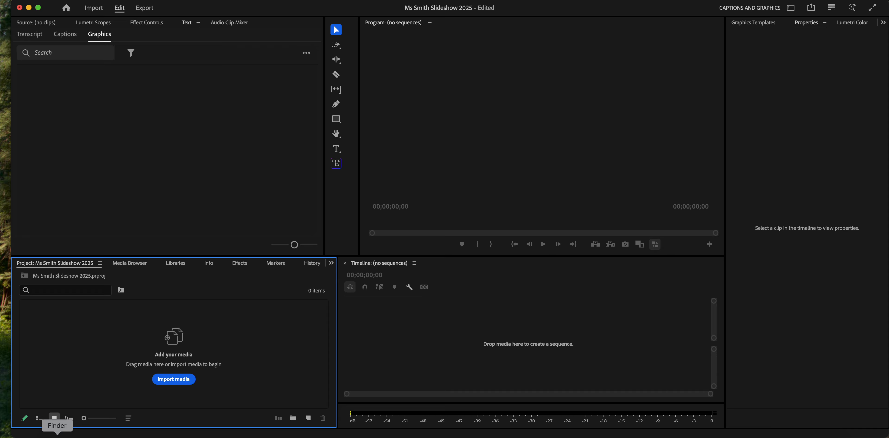
click(57, 435)
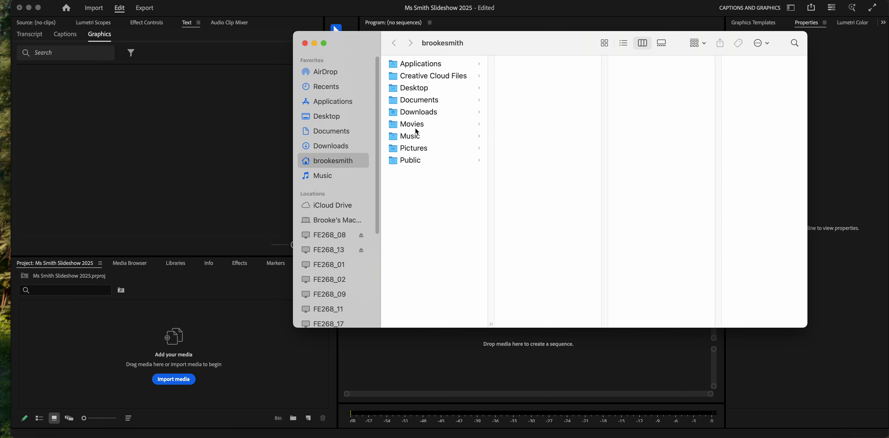
click(422, 151)
click(532, 77)
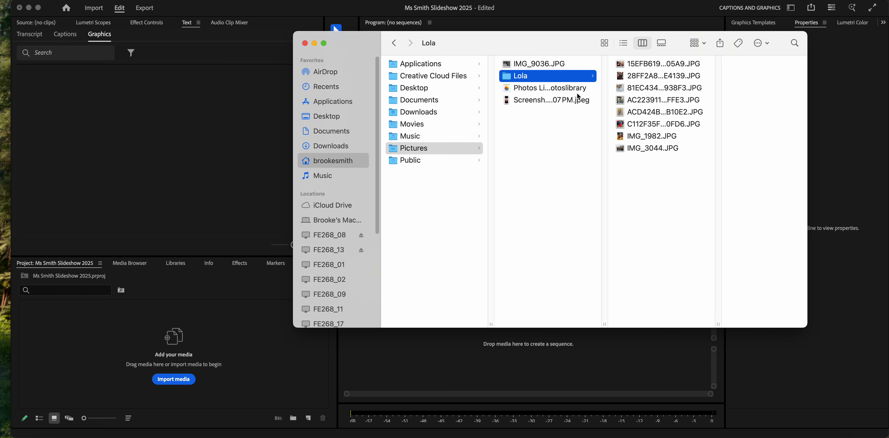
drag(649, 180, 639, 66)
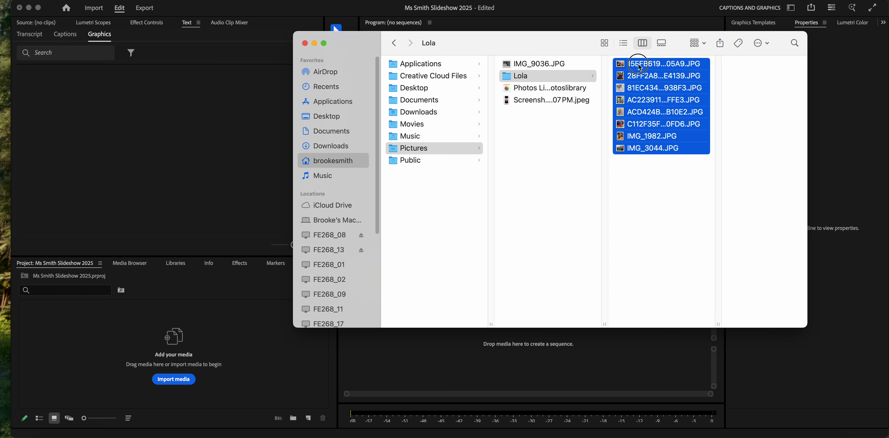
key(Left)
drag(526, 78, 231, 330)
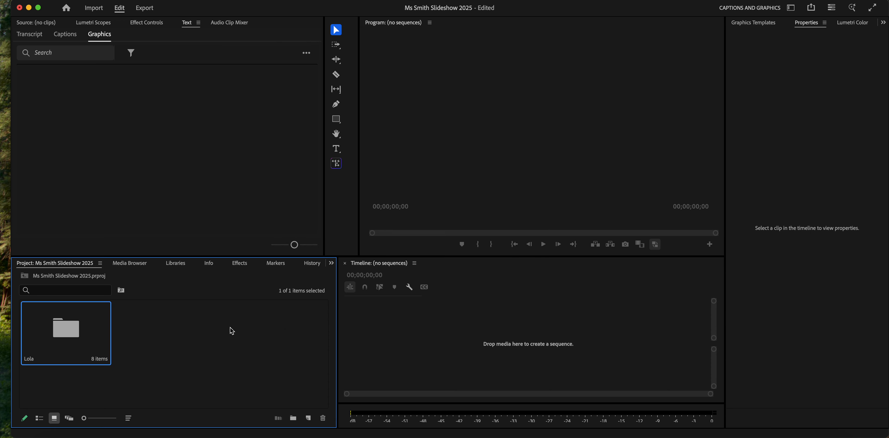
double_click(65, 333)
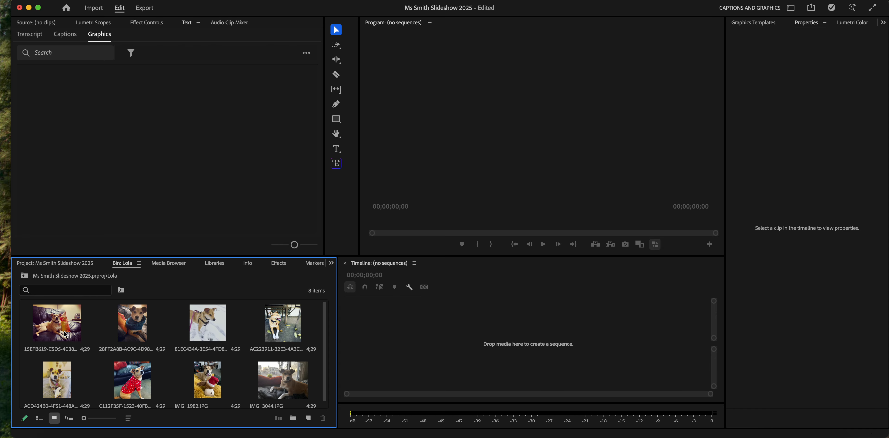
drag(325, 343, 330, 364)
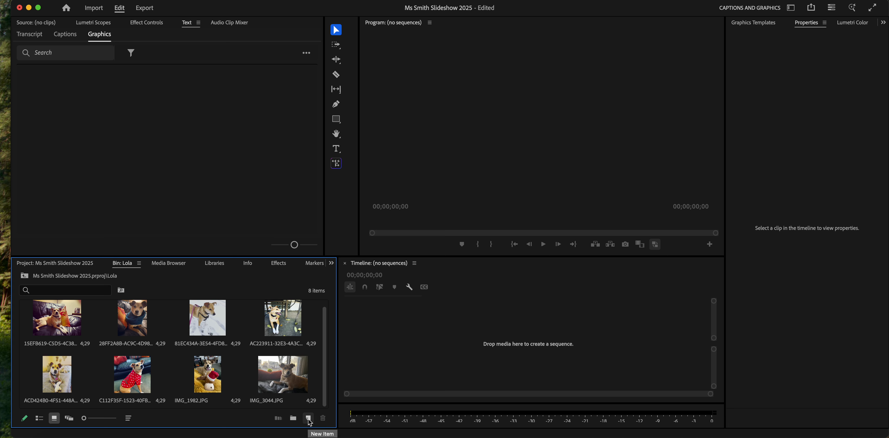
drag(282, 323, 425, 338)
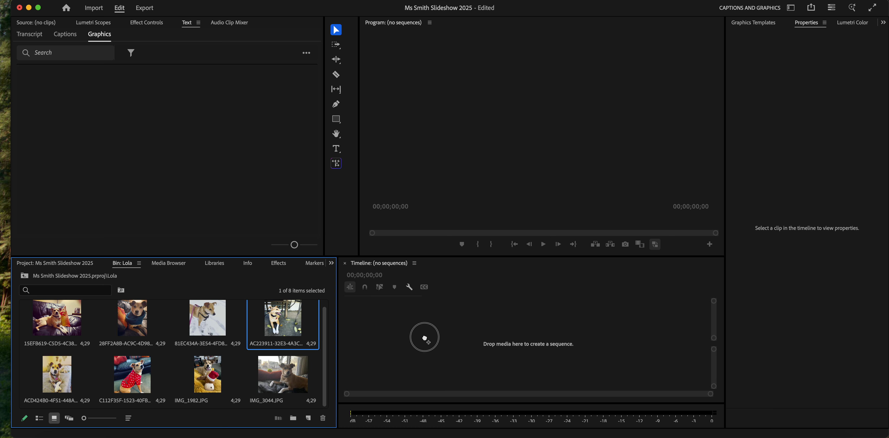
drag(424, 338, 287, 317)
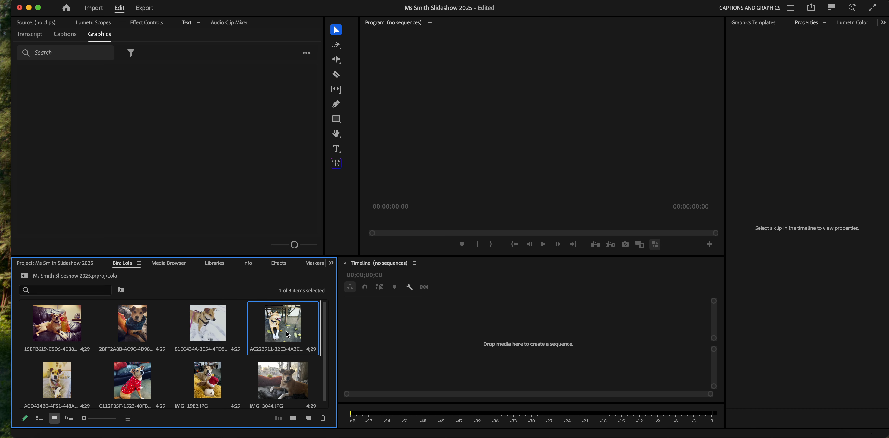
Step: Create a sequence with the HD 1080p 29.97 fps preset, named with the teacher's name followed by "Slideshow"
click(309, 419)
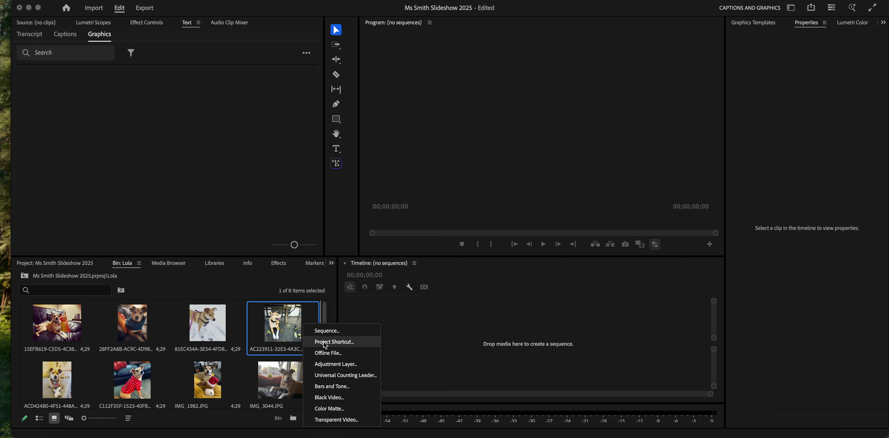
click(327, 332)
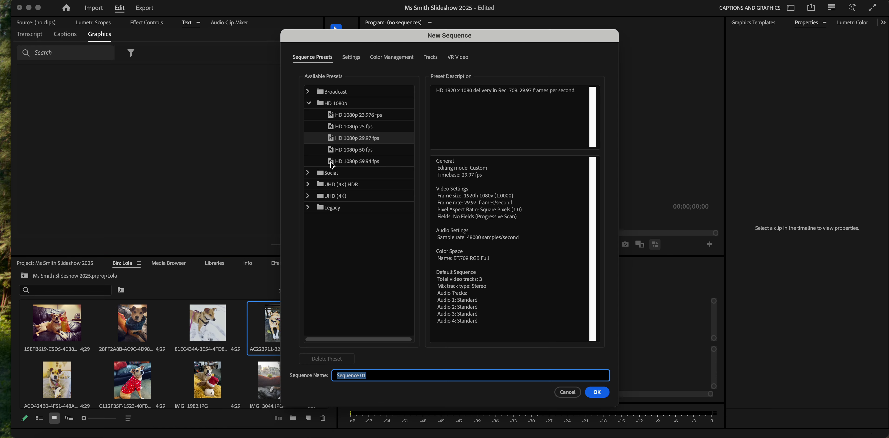
click(347, 142)
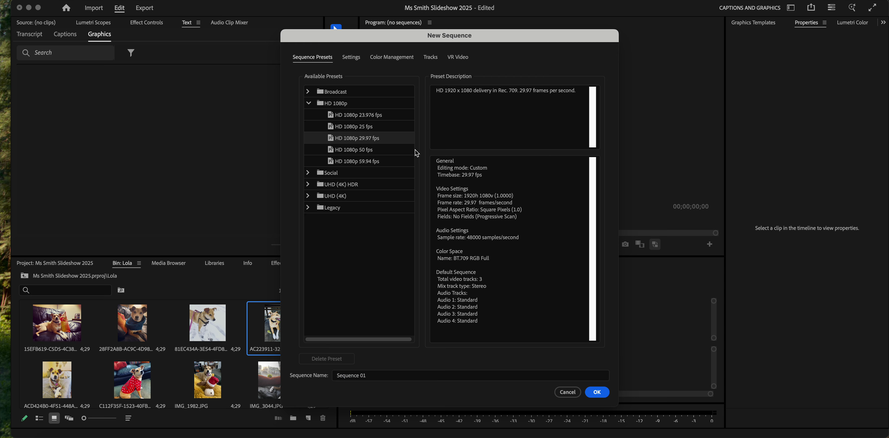
click(376, 376)
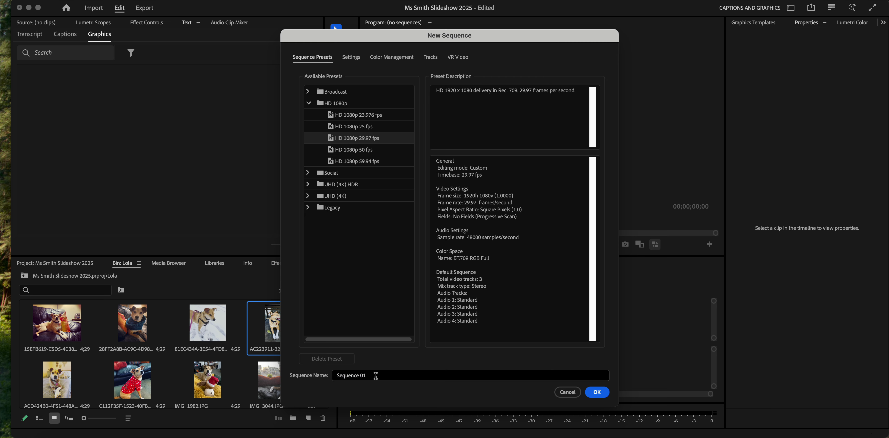
drag(376, 375, 325, 374)
text(Ms Smith Slideshow)
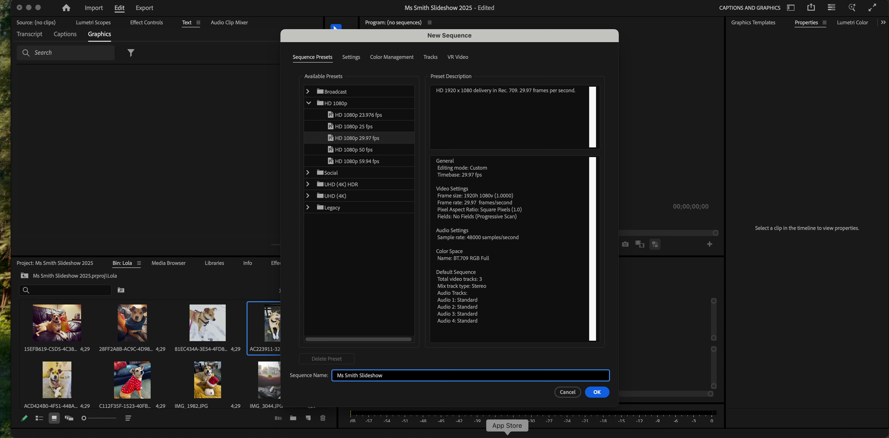
click(599, 394)
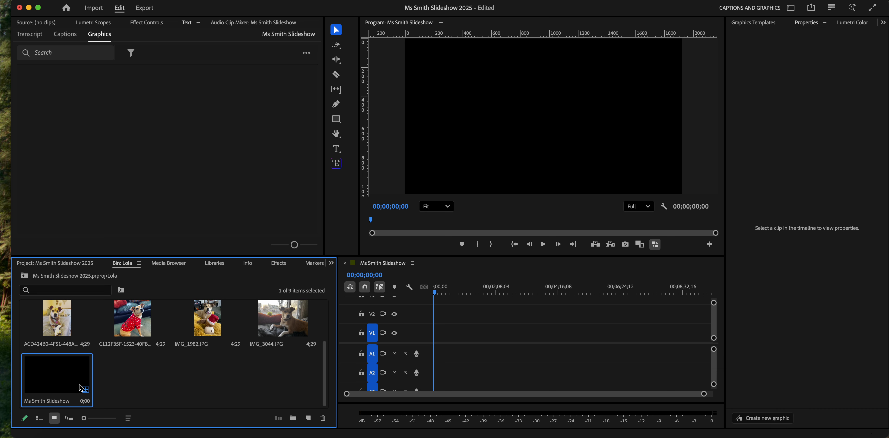
Step: Load the Lola bin's first photo, the dog on the couch, as the source and place it at the start of V1
click(228, 392)
scroll(323, 372, up, 3)
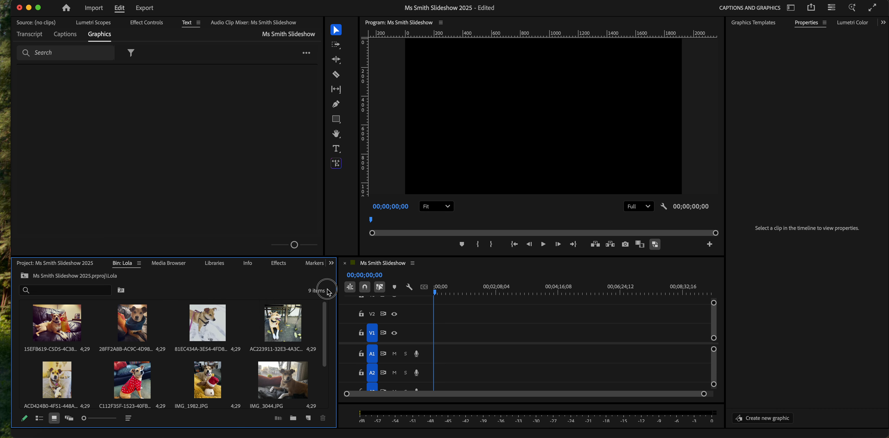
double_click(67, 323)
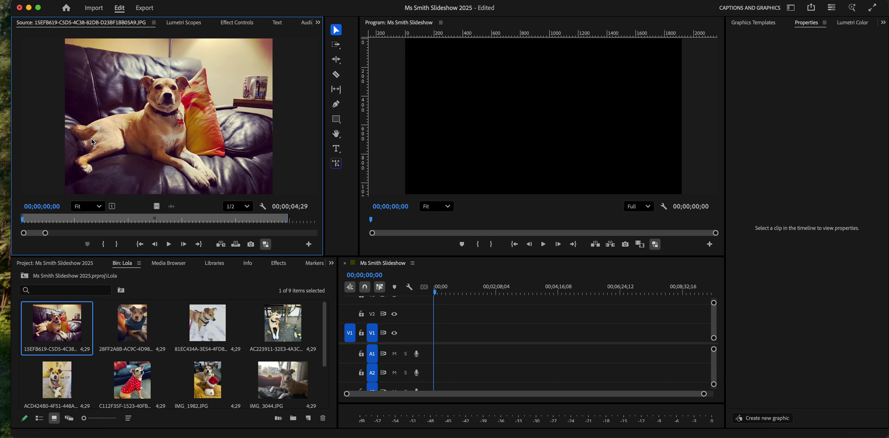
drag(62, 332, 117, 160)
drag(155, 111, 438, 346)
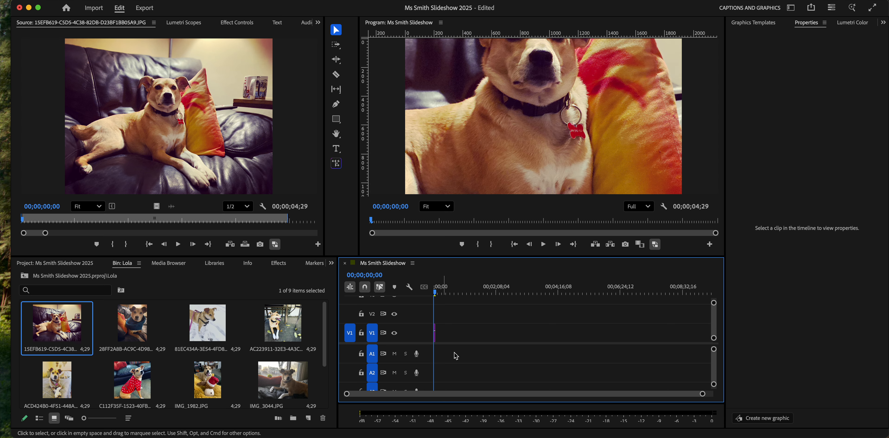
Step: Add the other seven Lola photos to V1 in bin order, end to end without gaps, finishing with IMG_3044.JPG
drag(703, 394, 515, 397)
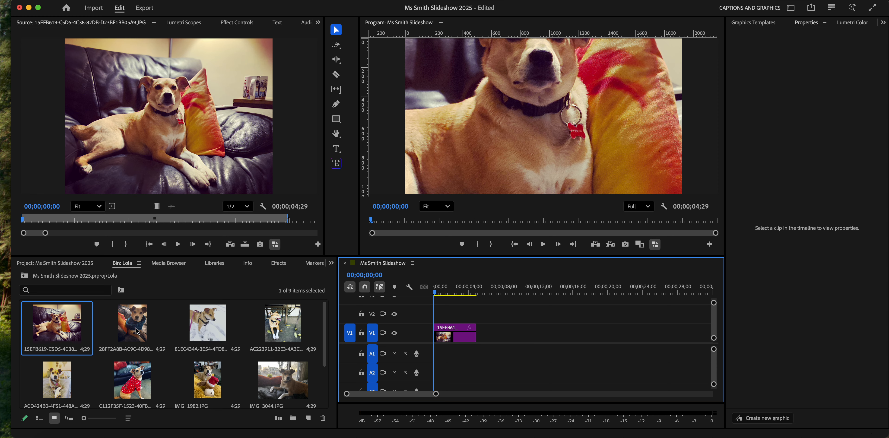
drag(136, 326, 483, 345)
drag(220, 324, 528, 337)
drag(274, 332, 566, 336)
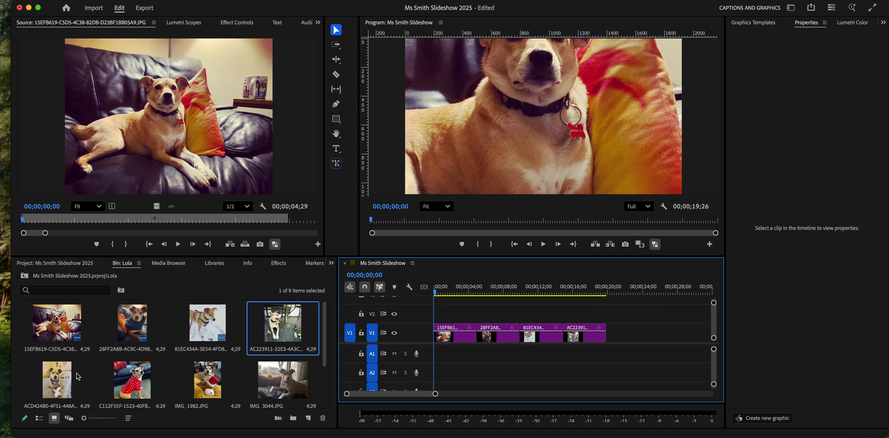
drag(56, 383, 609, 340)
drag(135, 380, 657, 337)
drag(214, 390, 697, 353)
scroll(411, 393, right, 5)
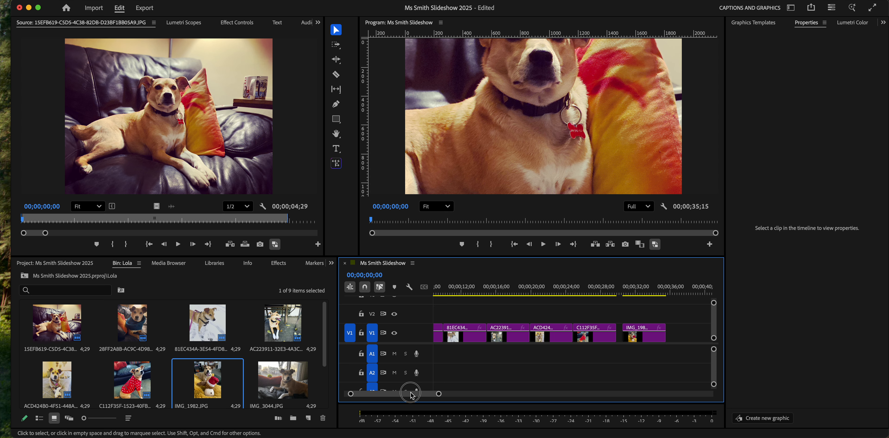
mouse_move(633, 341)
mouse_down()
mouse_move(595, 337)
mouse_move(619, 344)
mouse_up()
drag(282, 379, 638, 350)
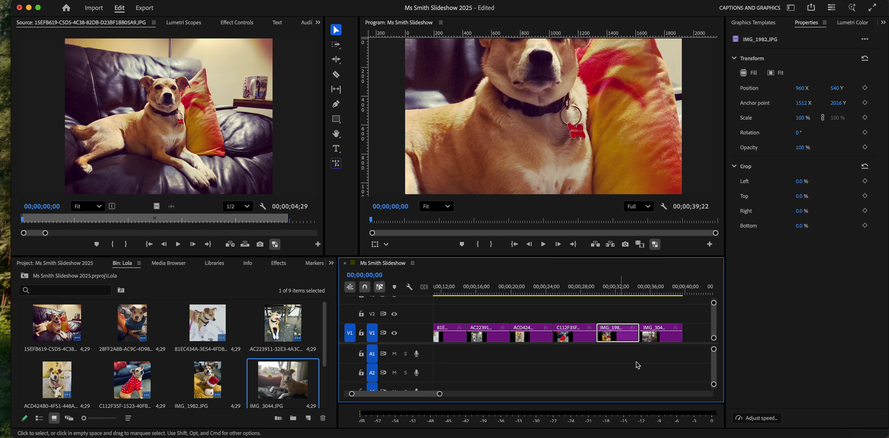
Step: Select all the photo clips on V1 and apply Fit to frame to them
click(694, 328)
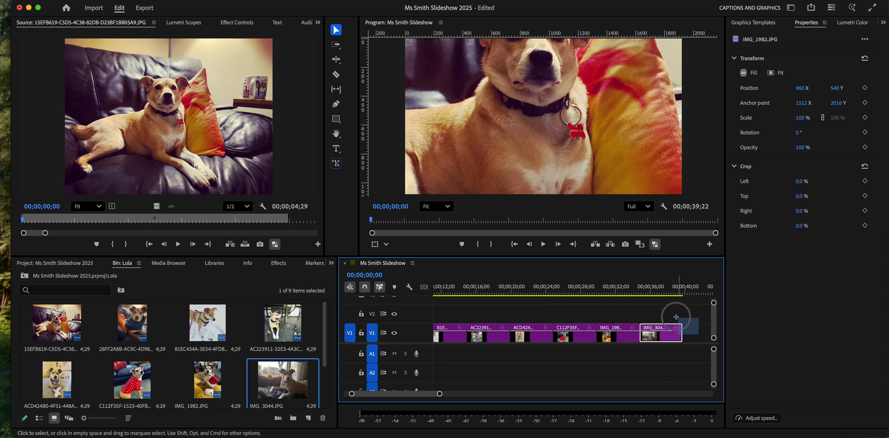
drag(702, 337, 415, 301)
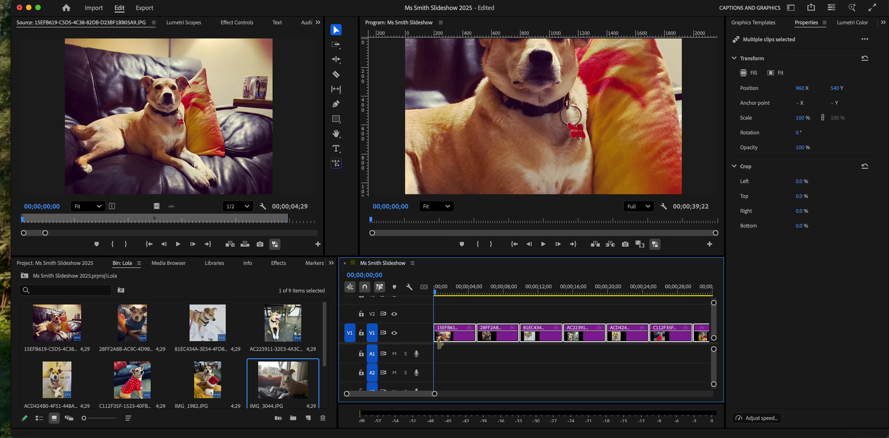
right_click(503, 341)
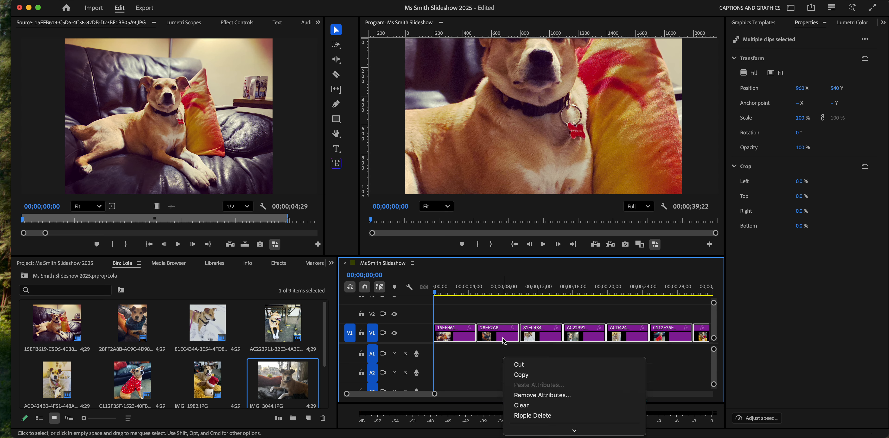
mouse_move(535, 434)
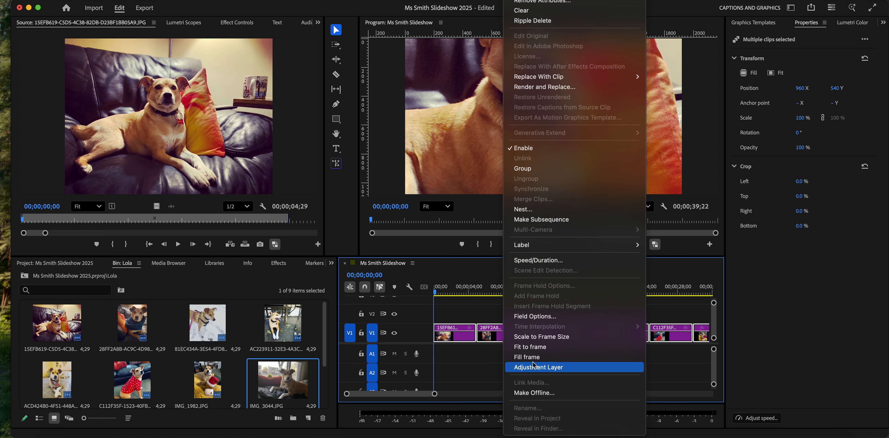
click(532, 347)
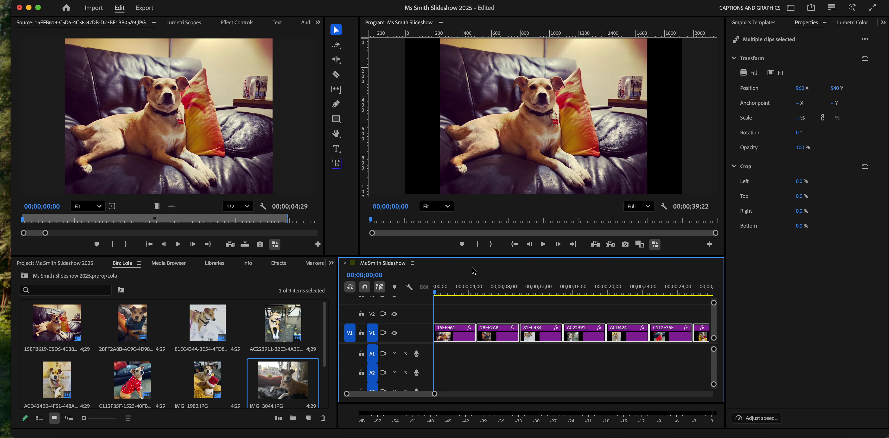
Step: Step through the photo clips to check how each fits the frame, and return to the start of the sequence
key(Down)
key(Down)
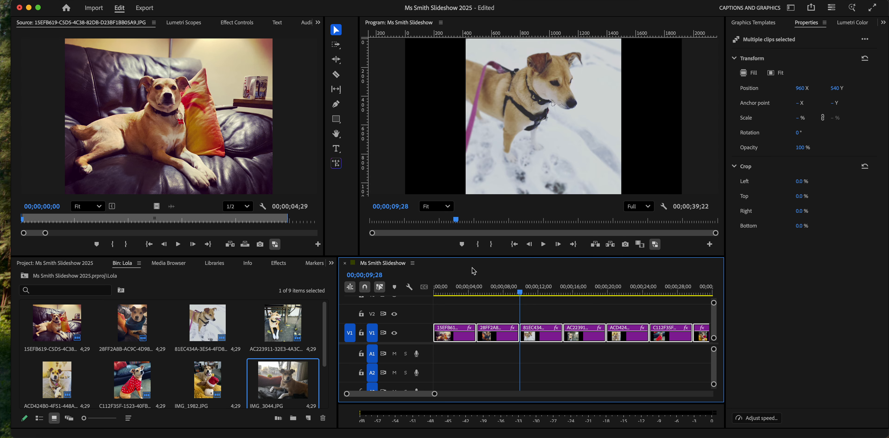
key(Down)
key(Down)
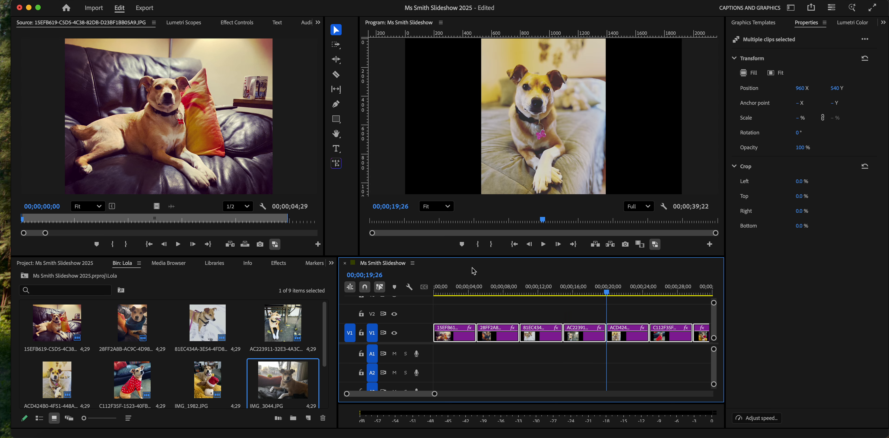
key(Down)
key(Down)
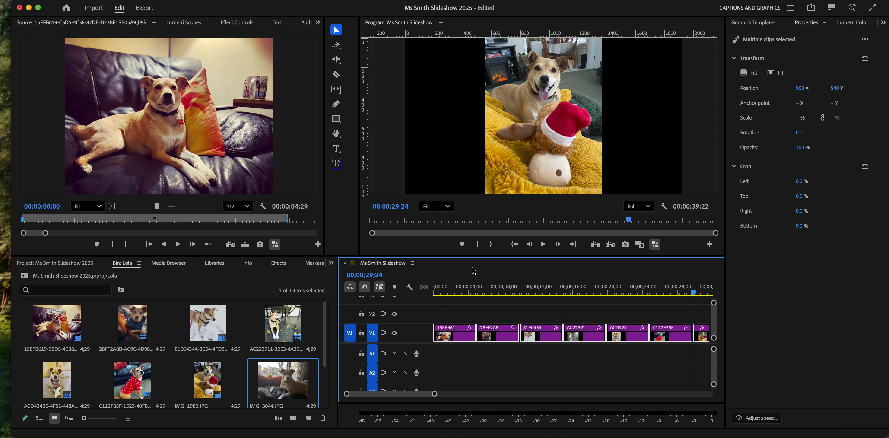
key(Down)
key(Up)
key(Up)
key(Up)
key(Up)
key(Up)
key(Up)
key(Up)
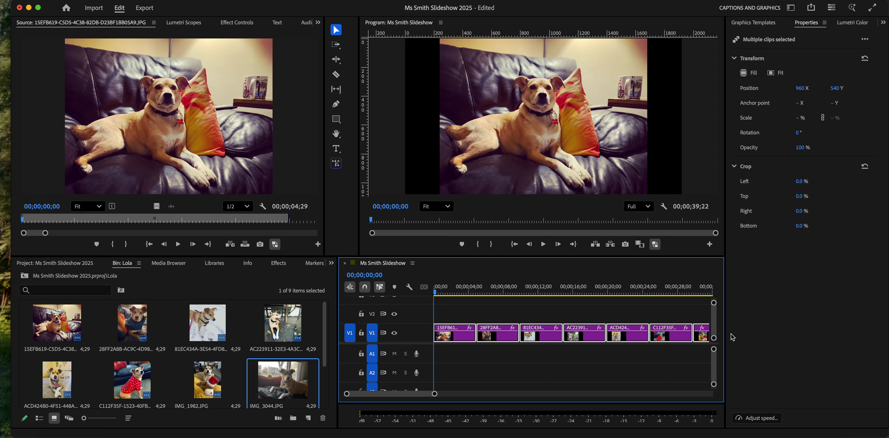
Step: Shift all the photo clips together later on V1 and place the Basic Title template at the start of the sequence
click(455, 339)
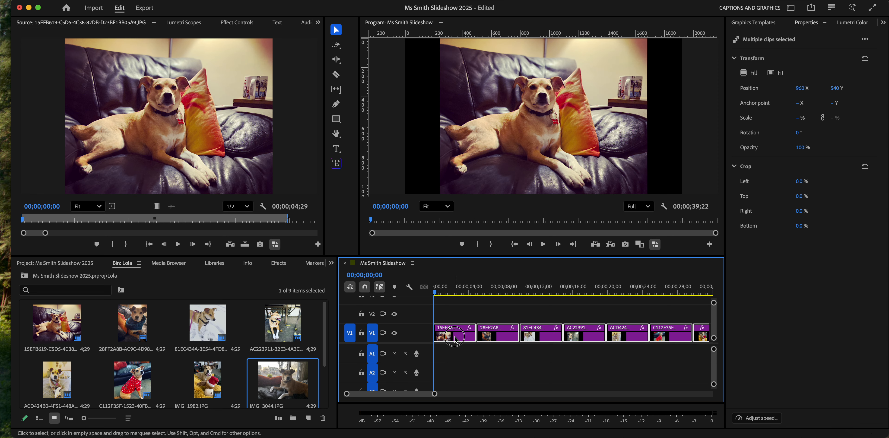
drag(456, 339, 511, 343)
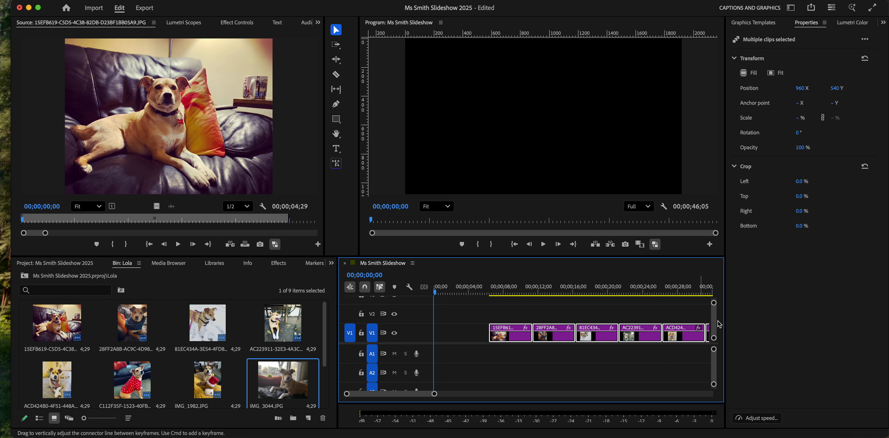
click(744, 27)
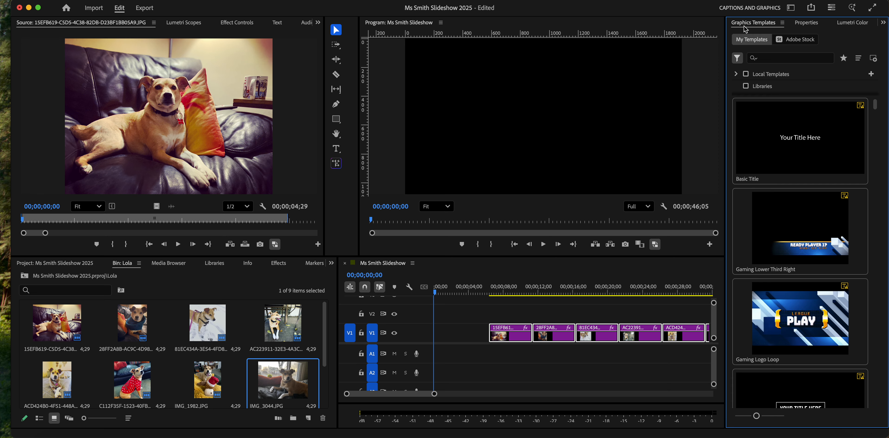
drag(796, 147, 425, 339)
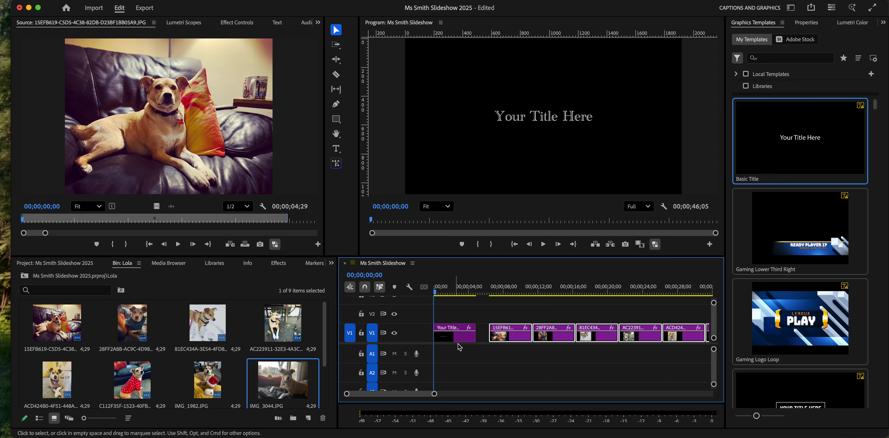
Step: Ripple delete the gap between the opening title and the first photo, and add a second Basic Title directly after IMG_3044.JPG
right_click(483, 335)
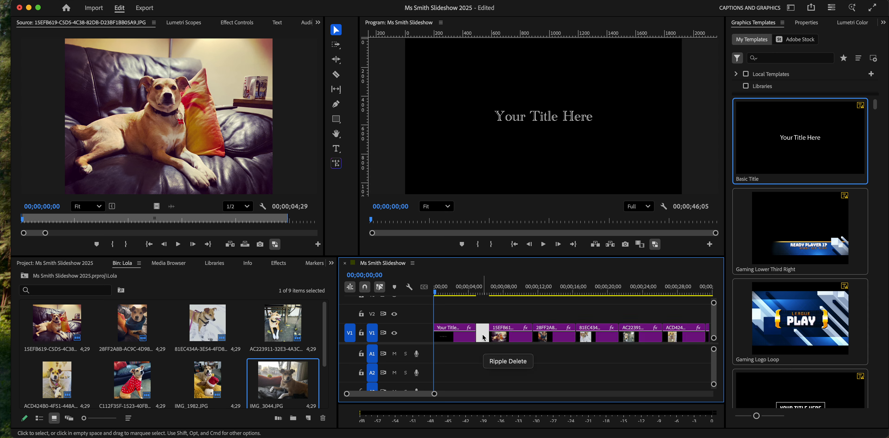
click(500, 363)
key(Down)
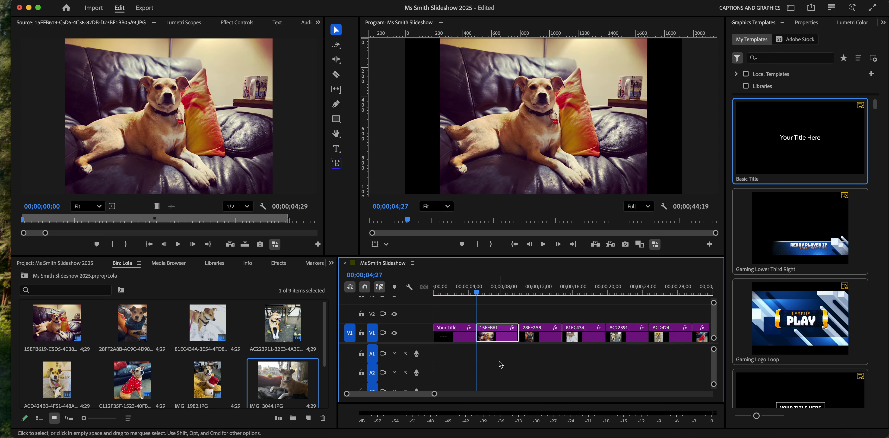
drag(411, 395, 421, 397)
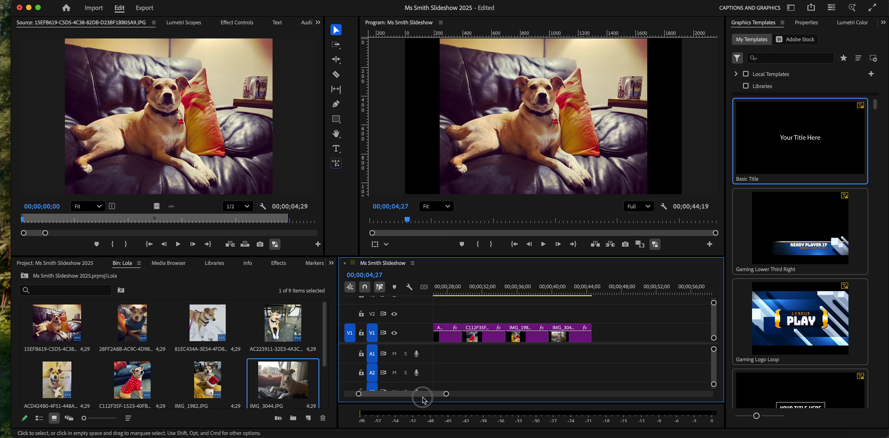
drag(773, 141, 595, 341)
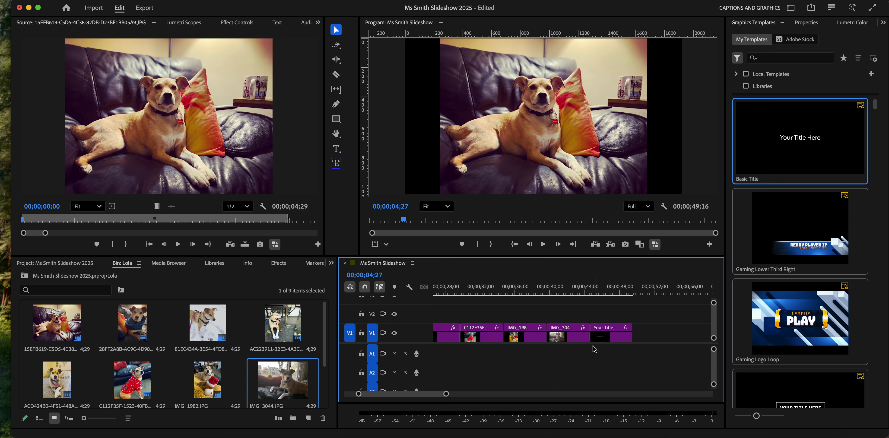
Step: Replace the opening title's placeholder text with "My Slideshow"
drag(424, 395, 384, 395)
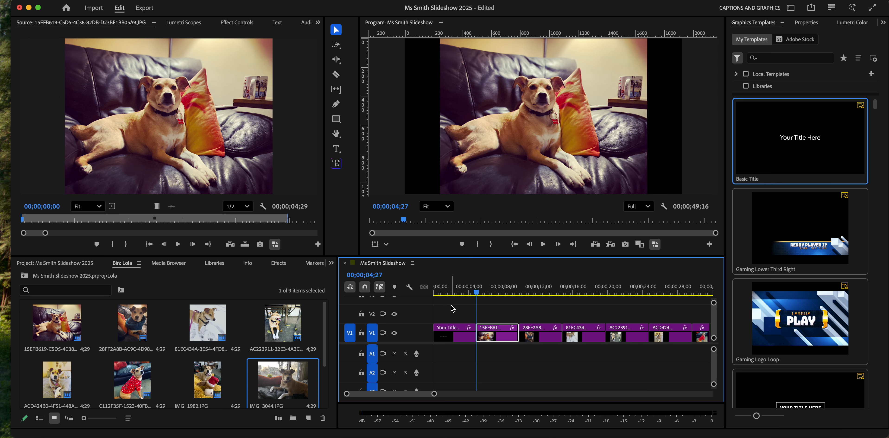
click(451, 293)
drag(452, 290, 450, 295)
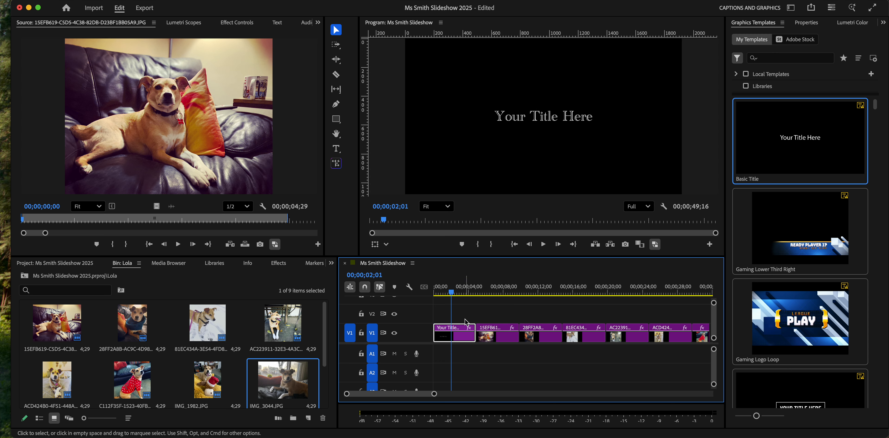
click(336, 149)
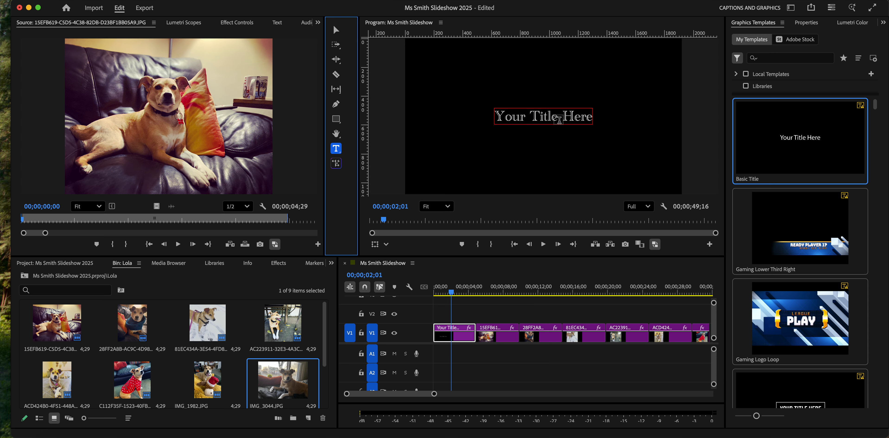
click(552, 117)
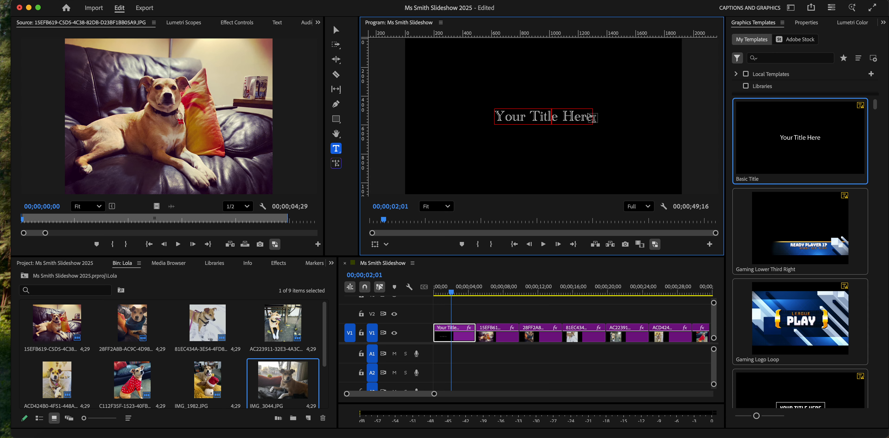
drag(594, 117, 486, 114)
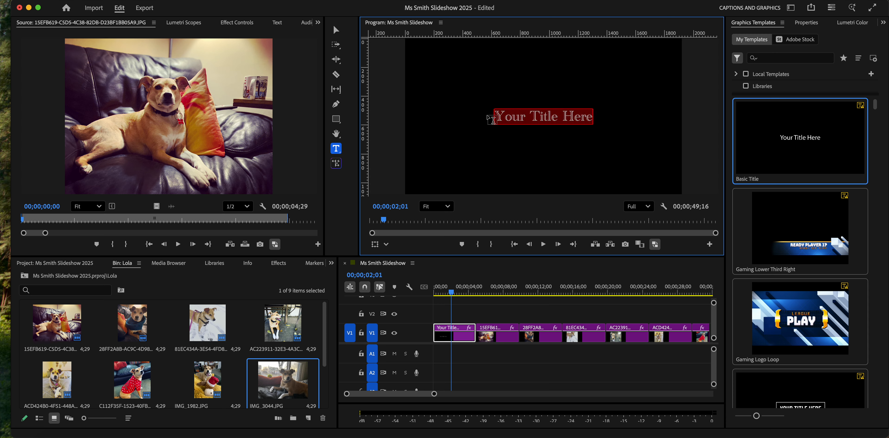
text(My Slideshow)
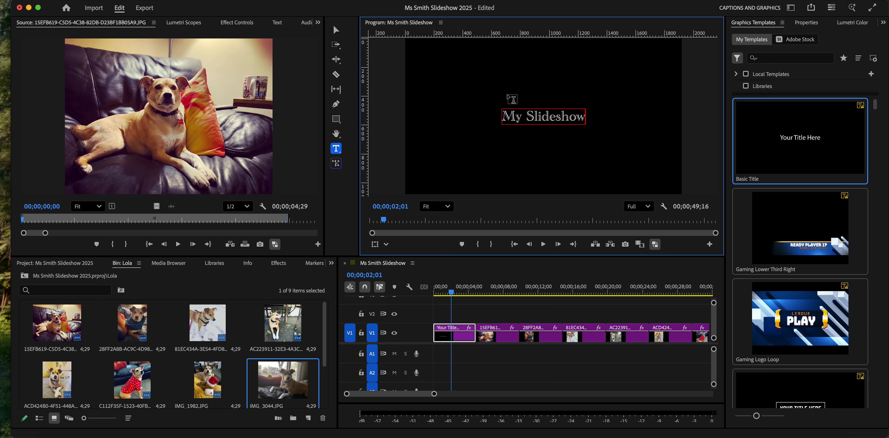
click(337, 31)
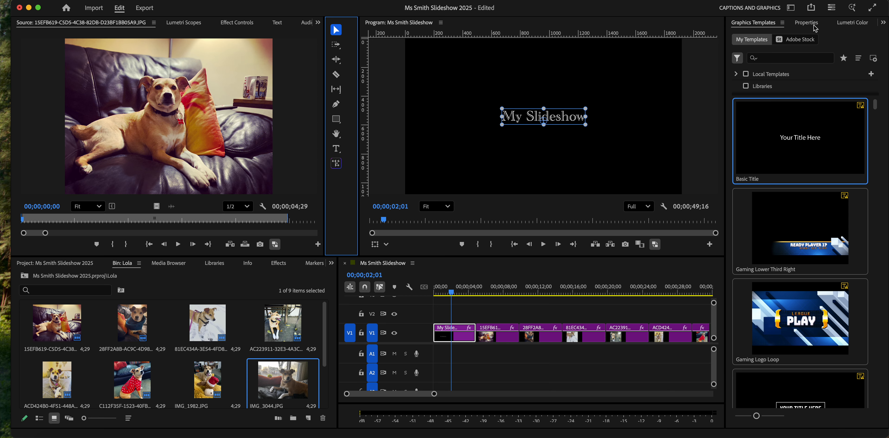
Step: Set the opening title's font to Arial Black and its font size to 207
click(806, 23)
click(811, 116)
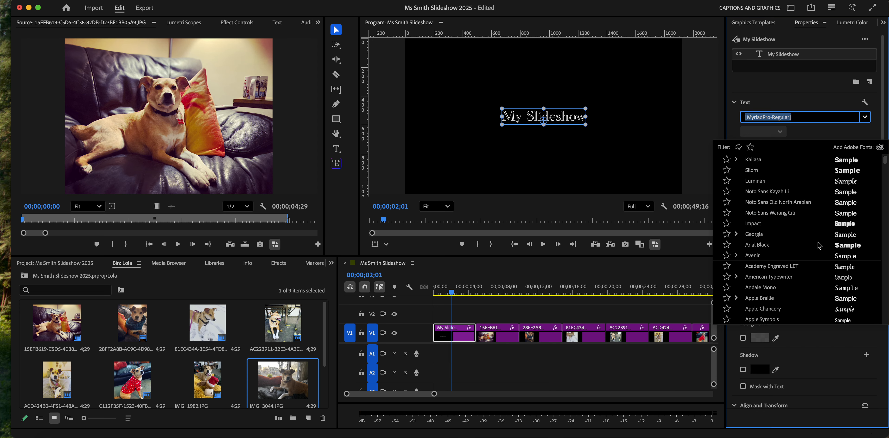
click(837, 245)
click(760, 274)
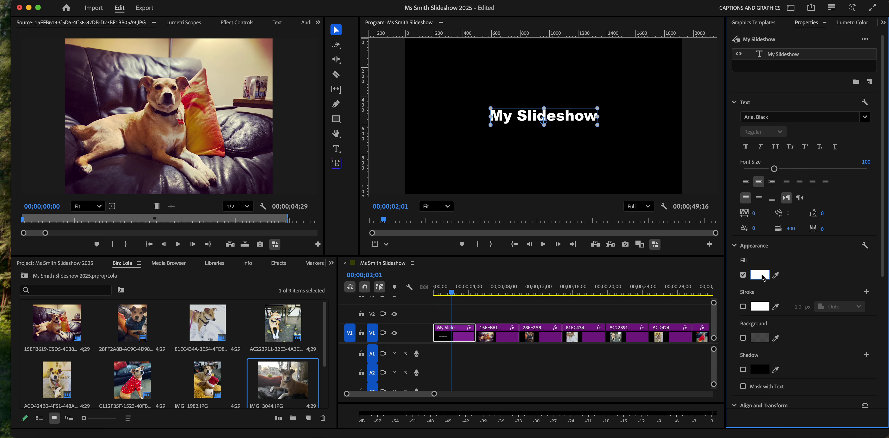
click(761, 275)
click(572, 124)
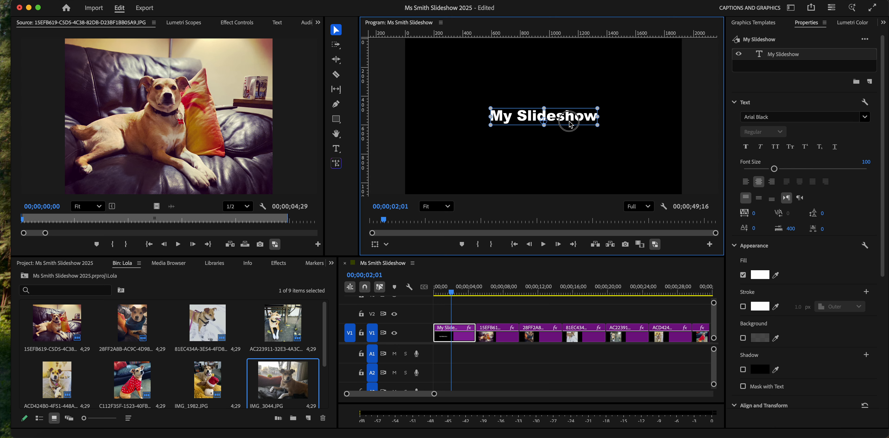
click(761, 276)
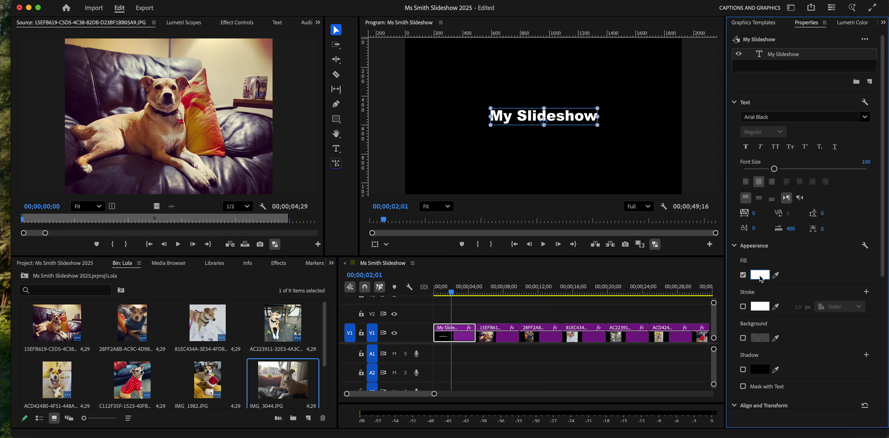
mouse_move(882, 265)
mouse_down()
mouse_move(884, 325)
mouse_move(884, 252)
mouse_up()
drag(774, 169, 806, 173)
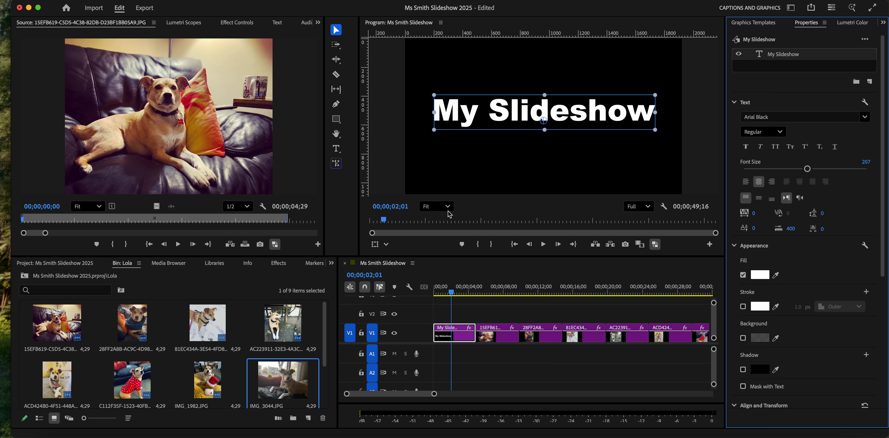
Step: Replace the closing title's text with two credit lines: "Slideshow by :" plus the creator's name, and "Music by : Adele"
drag(454, 294, 571, 337)
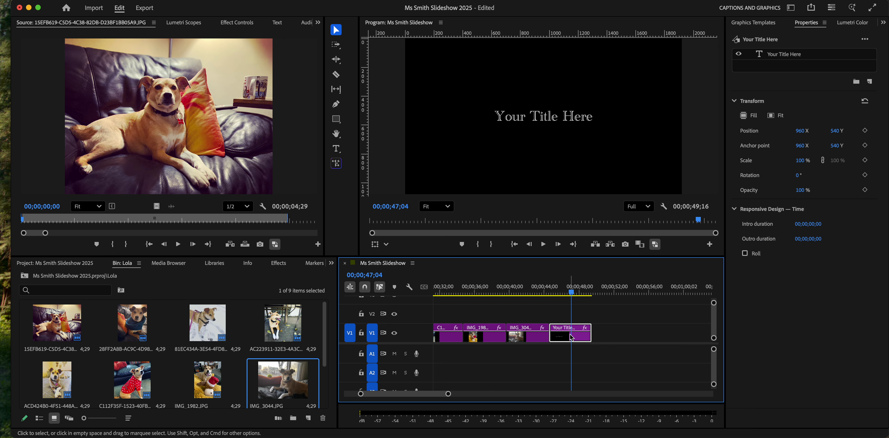
click(336, 148)
click(585, 114)
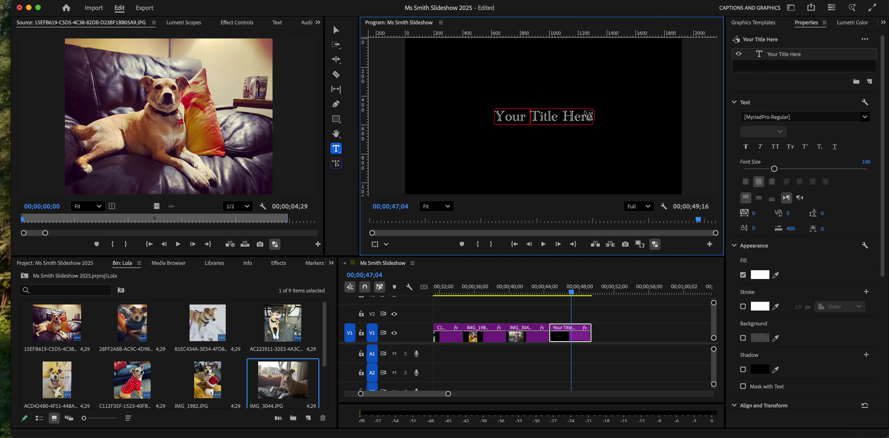
drag(594, 117, 491, 115)
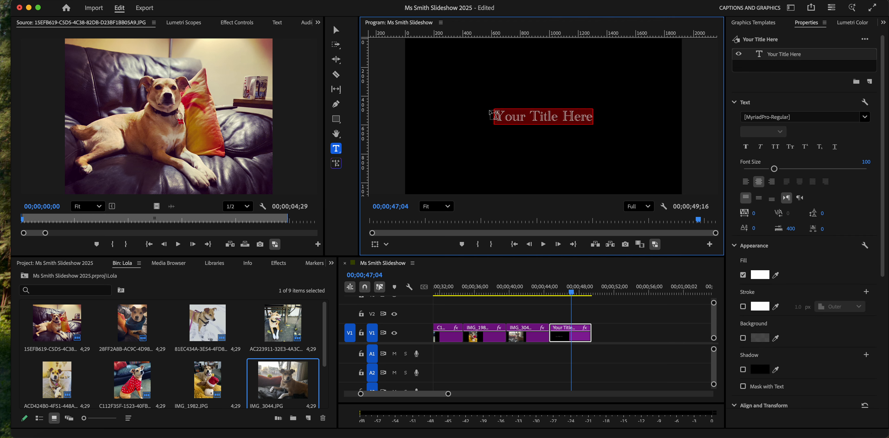
text(S)
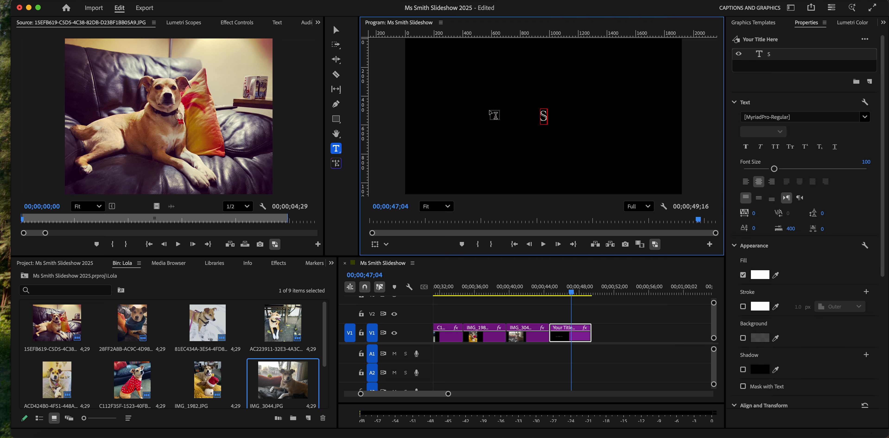
text(lideshow)
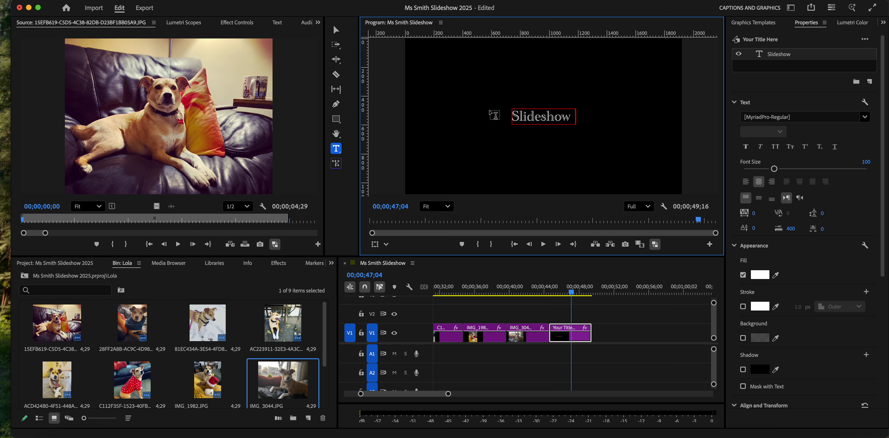
text( by : Ms. Smith)
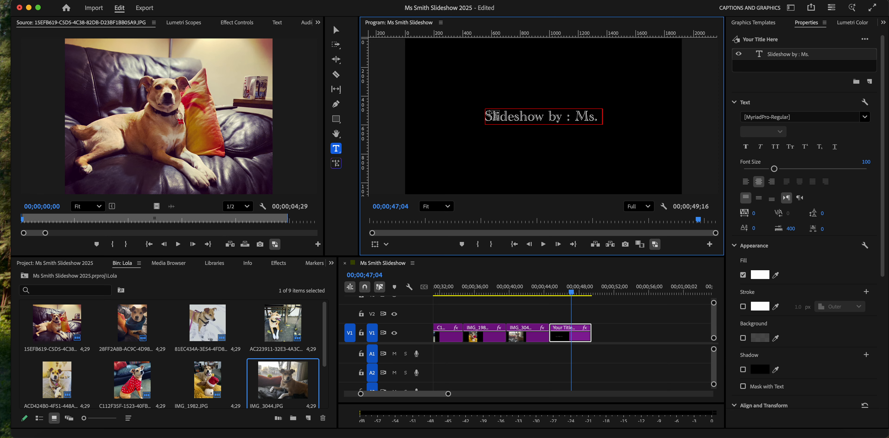
key(Return)
text(Music by )
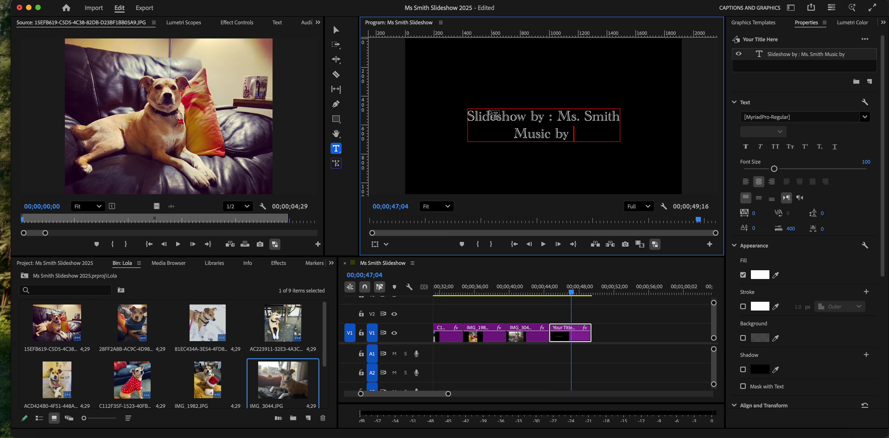
text(: Adele)
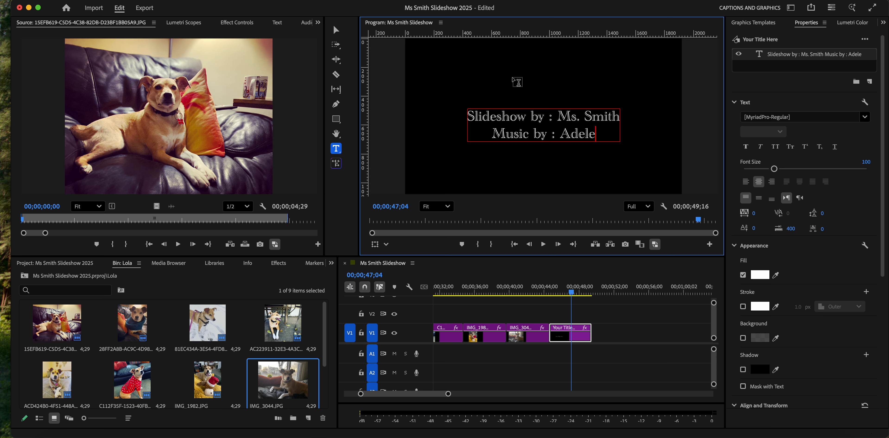
click(337, 31)
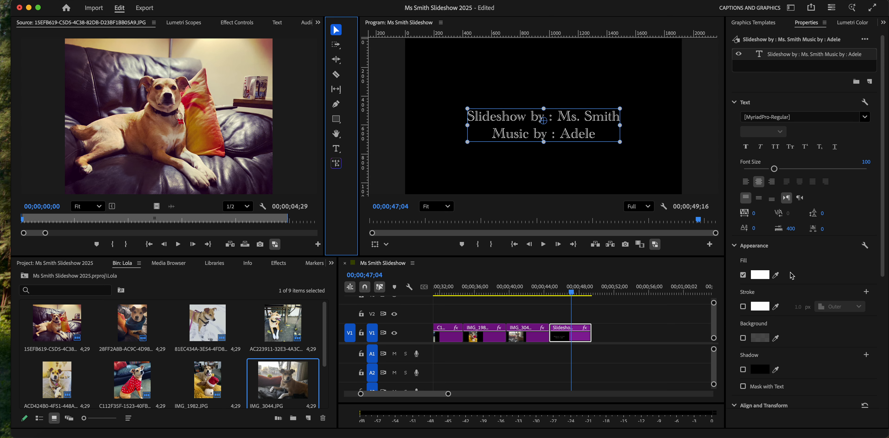
Step: Set the closing title's font to Arial Black and its font size to 124, and deselect the clip
drag(773, 169, 791, 168)
click(811, 118)
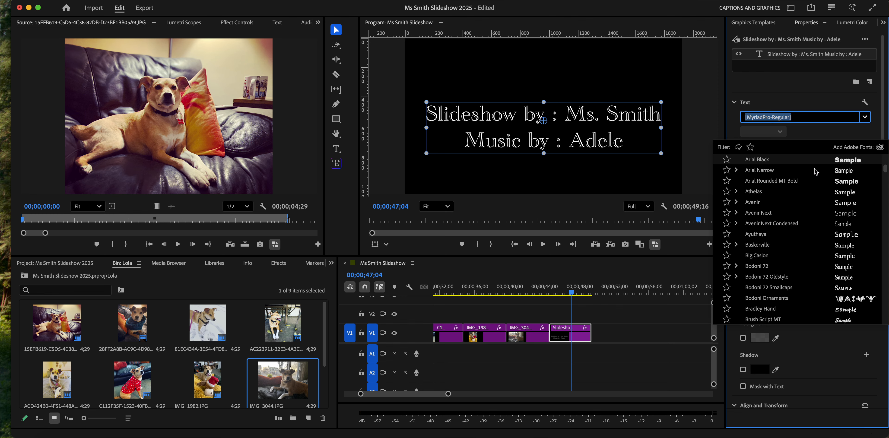
click(814, 160)
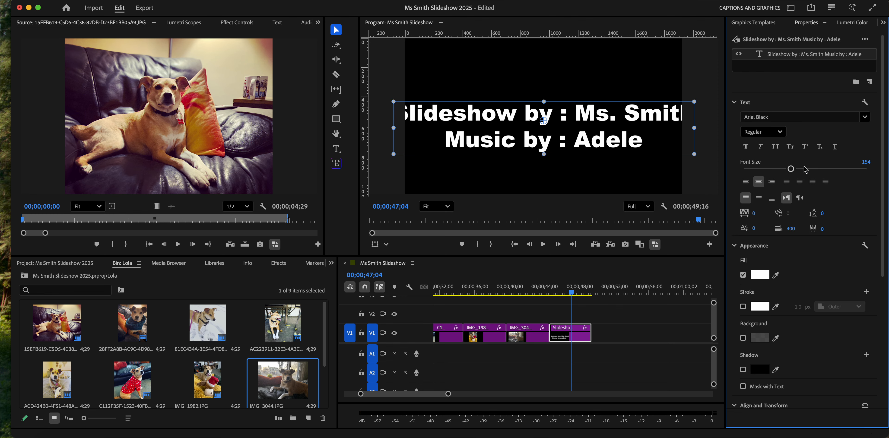
drag(792, 169, 782, 170)
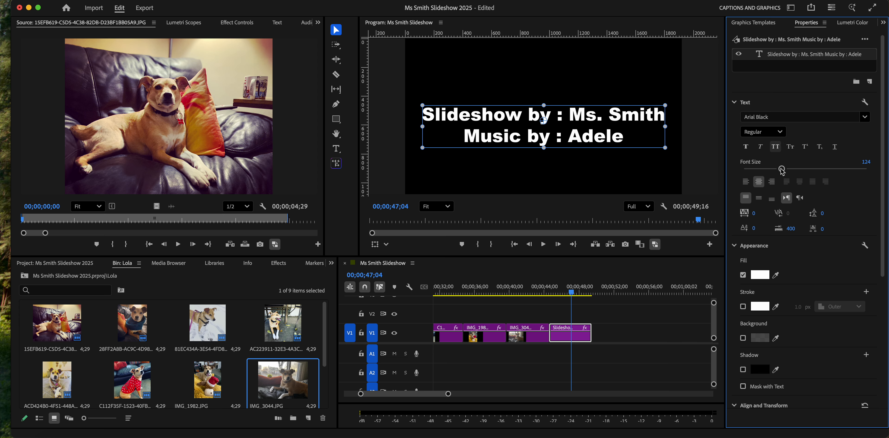
click(648, 333)
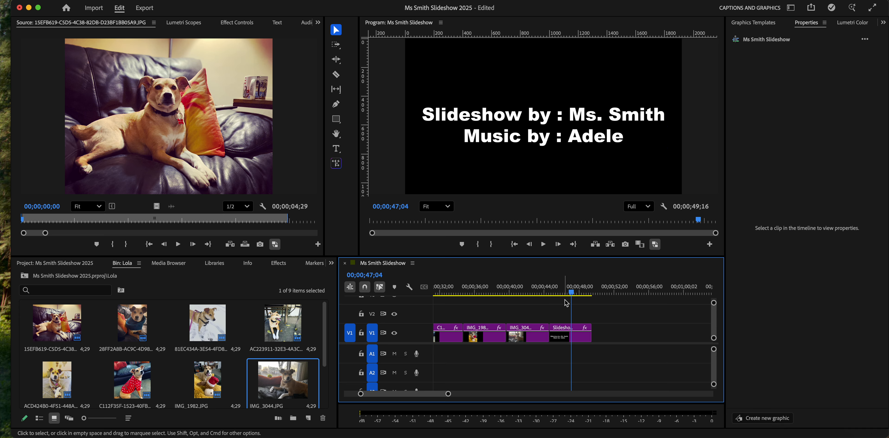
Step: Return the playhead to the sequence start, import Where'd All The Time Go.mp3 from the Desktop into the Lola bin, and open it in the source monitor
drag(572, 291, 420, 286)
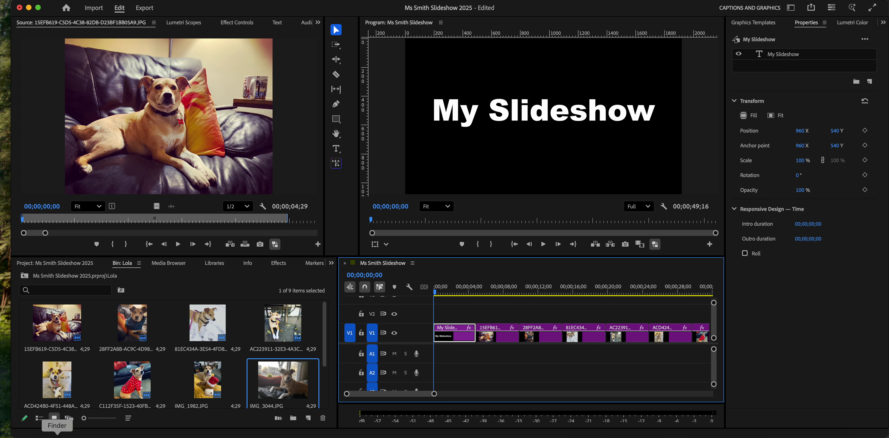
click(57, 434)
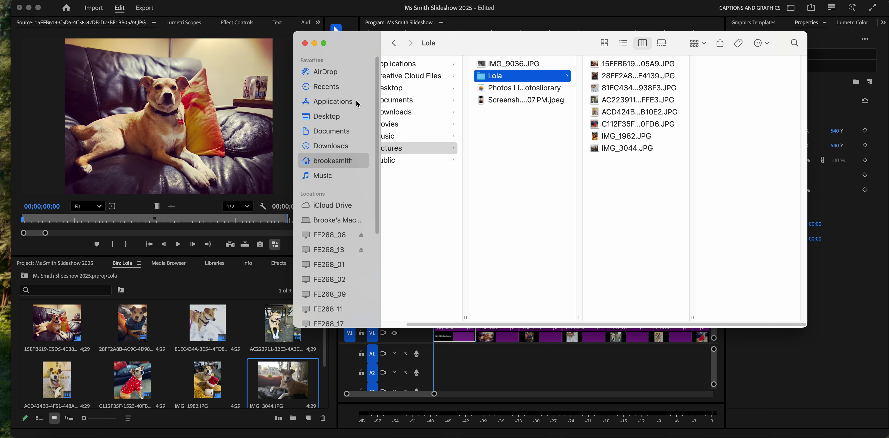
click(326, 116)
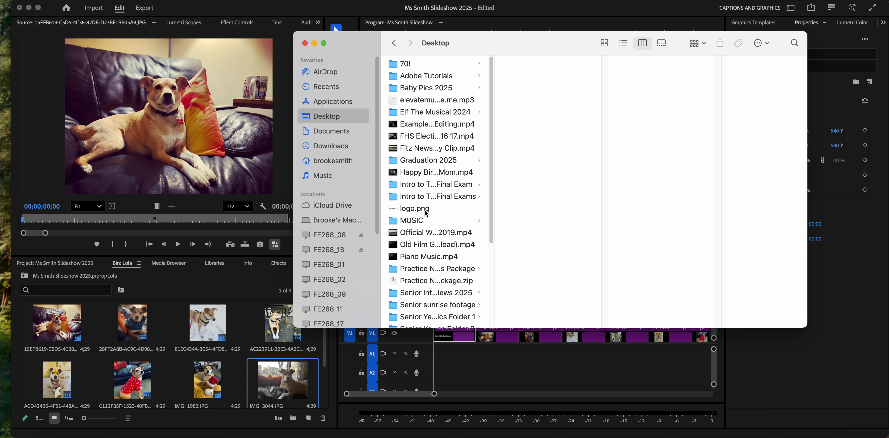
scroll(426, 213, down, 5)
scroll(426, 214, up, 4)
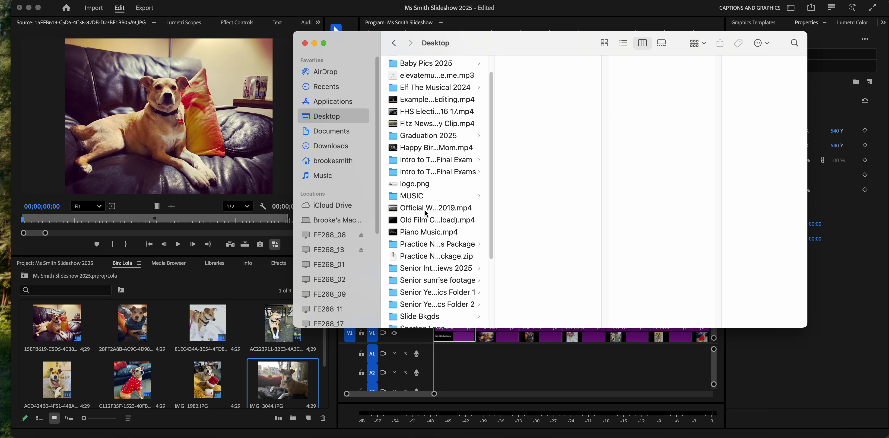
scroll(426, 214, down, 5)
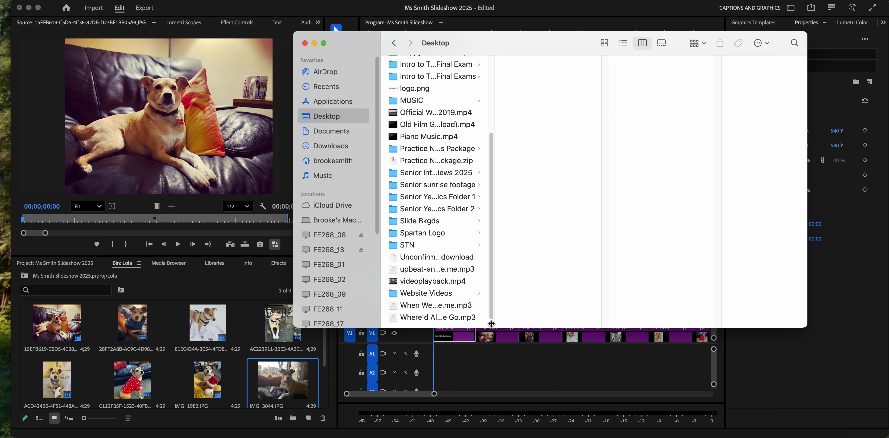
drag(491, 324, 544, 324)
drag(460, 321, 247, 327)
double_click(275, 329)
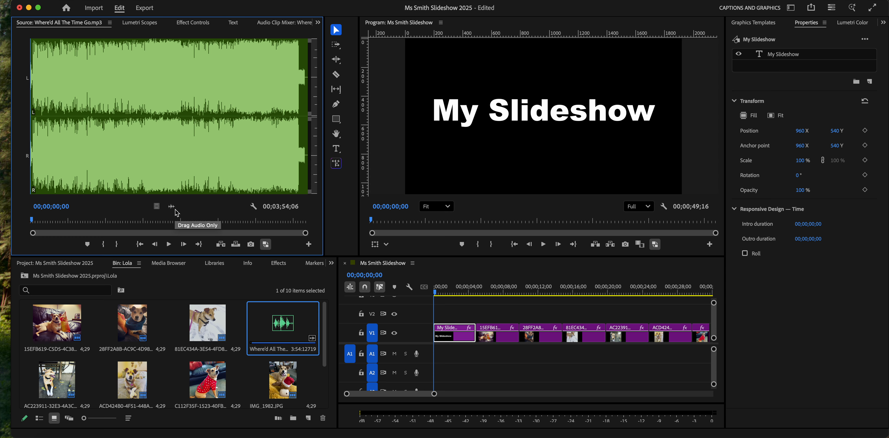
Step: Try to place the Where'd All The Time Go audio on track A1, and remove that song from the Lola bin
drag(172, 208, 313, 283)
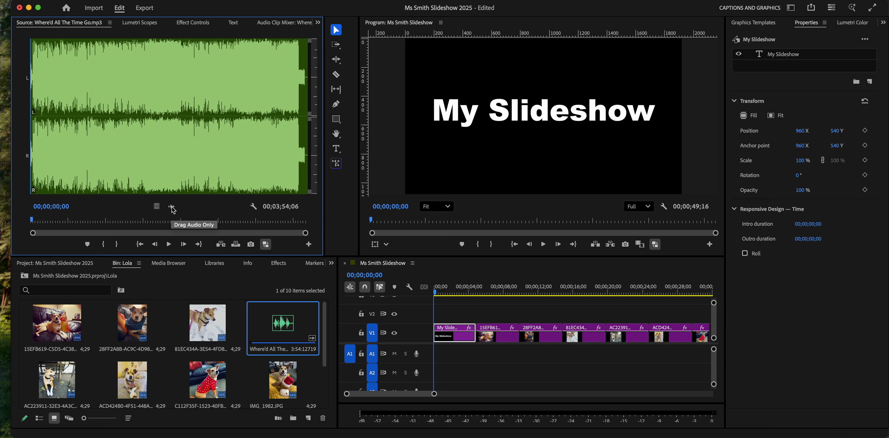
drag(282, 328, 450, 358)
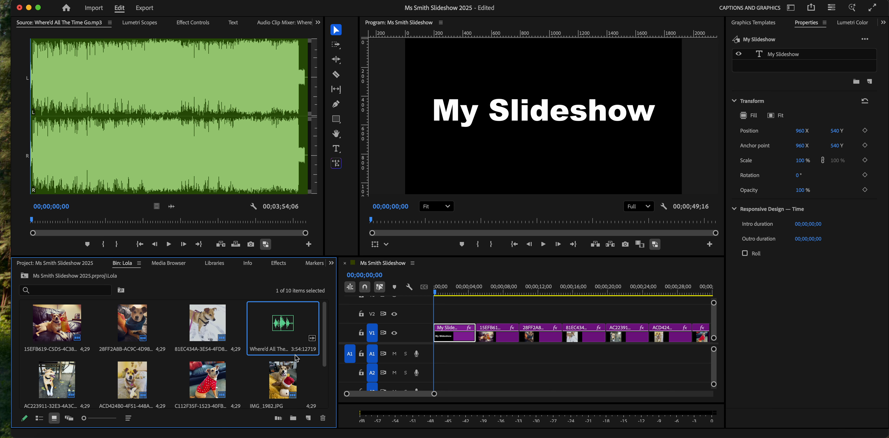
right_click(285, 329)
click(291, 351)
Step: Import When We Were Young-yt.savetube.me.mp3 from the Desktop into the Lola bin and place its audio at the start of track A1
click(57, 435)
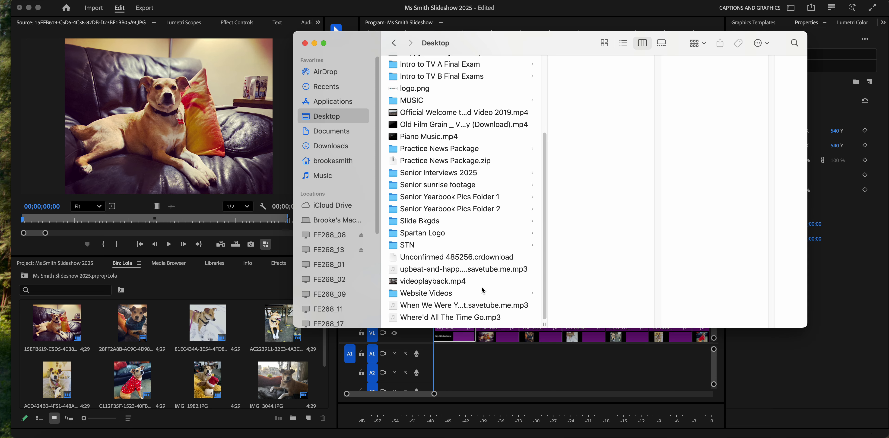
drag(543, 323, 635, 323)
scroll(562, 235, up, 5)
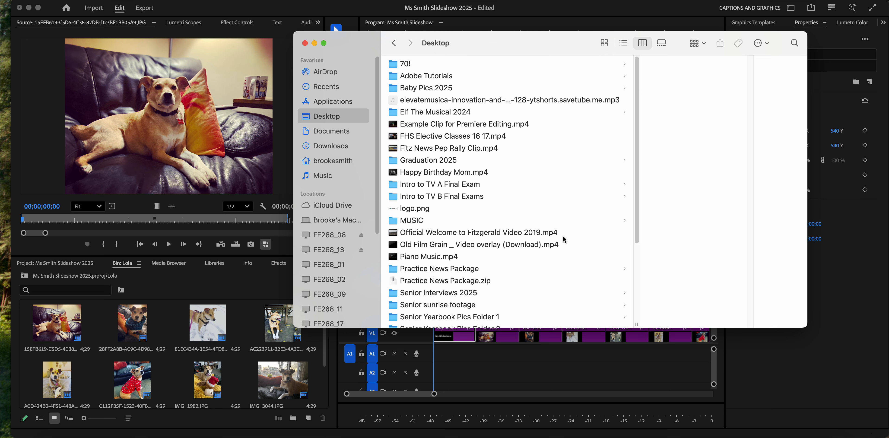
scroll(562, 235, down, 5)
scroll(564, 240, down, 1)
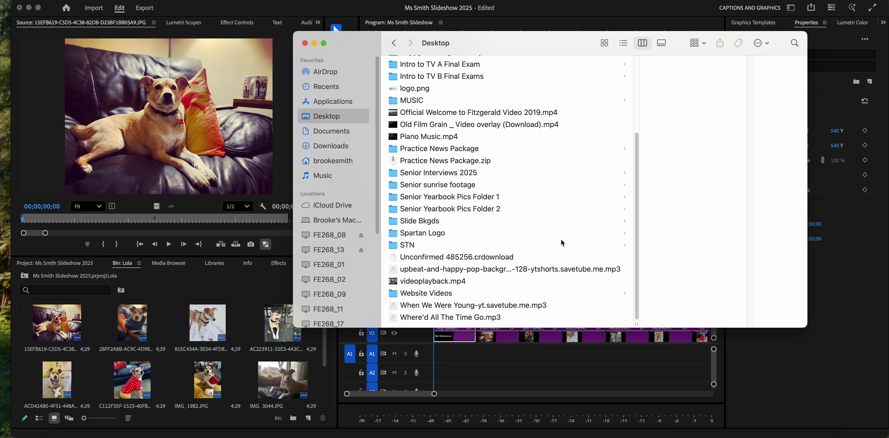
drag(520, 306, 265, 335)
double_click(270, 331)
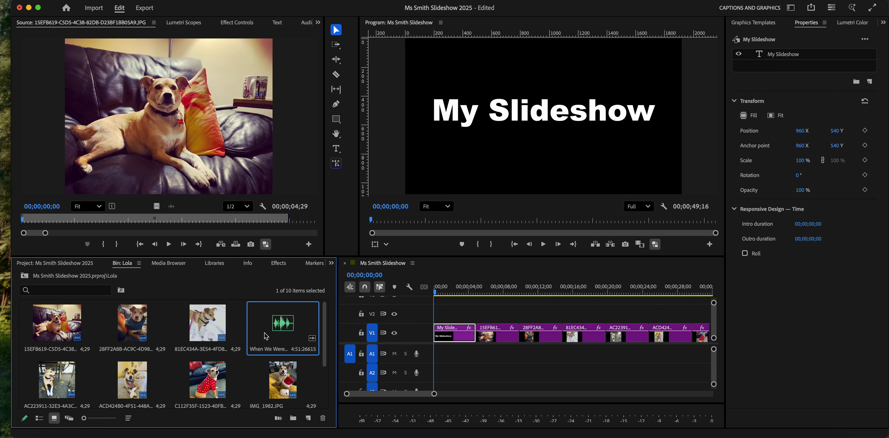
drag(171, 207, 429, 372)
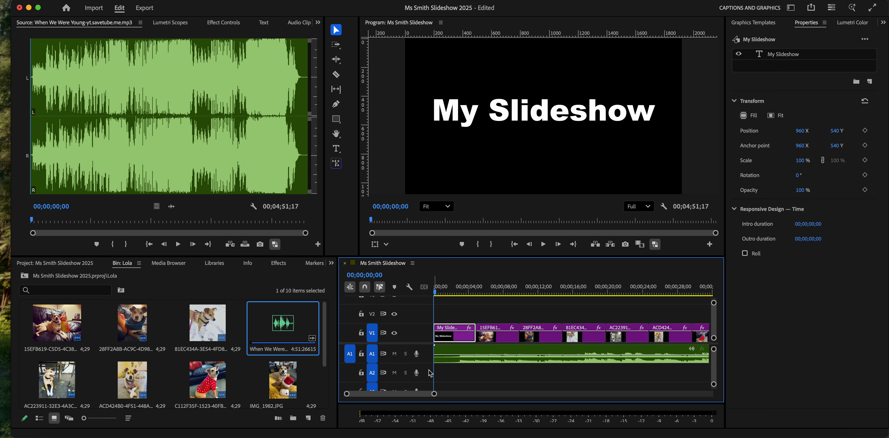
Step: Trim the song's end on track A1 to the end of the closing title and apply the default transition there
scroll(405, 395, right, 3)
drag(404, 398, 493, 406)
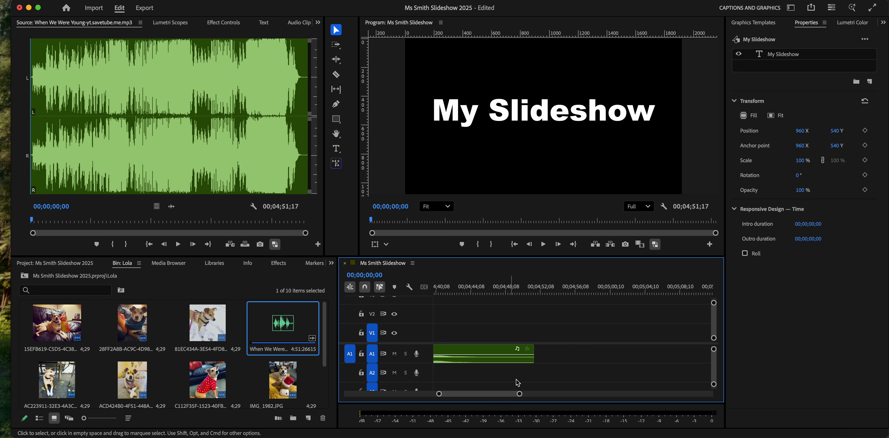
drag(531, 351, 438, 352)
drag(437, 352, 519, 355)
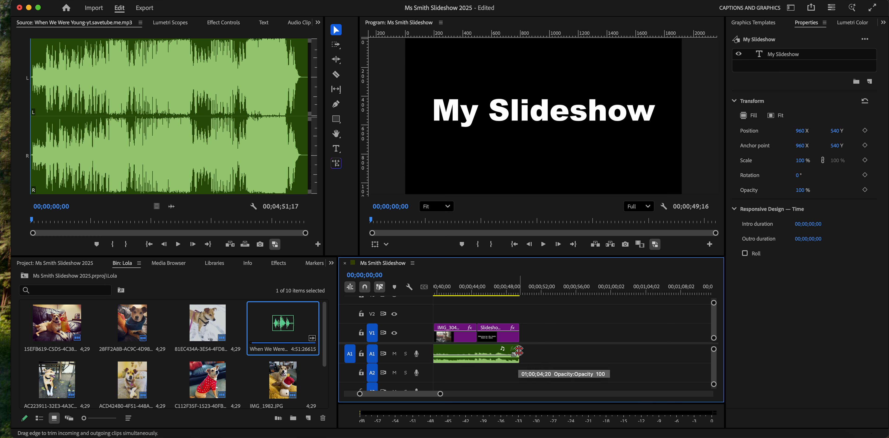
right_click(519, 350)
click(547, 418)
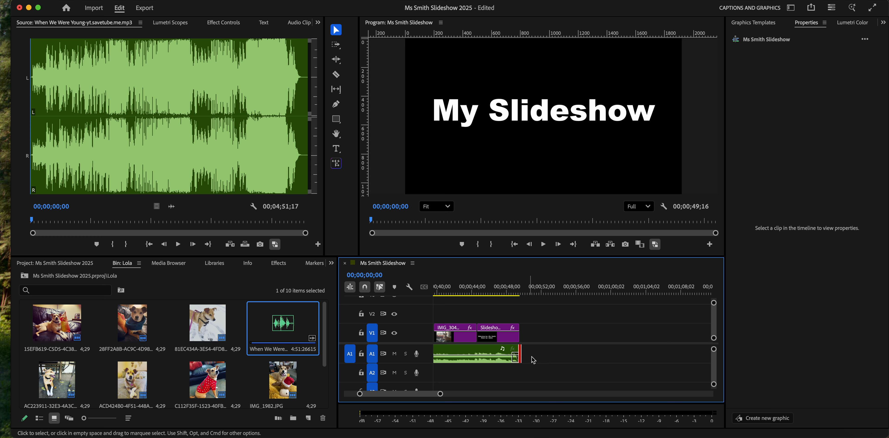
Step: Enable Position and Scale keyframing for the first photo clip at its start, 00;00;04;27
drag(427, 396, 387, 397)
click(479, 286)
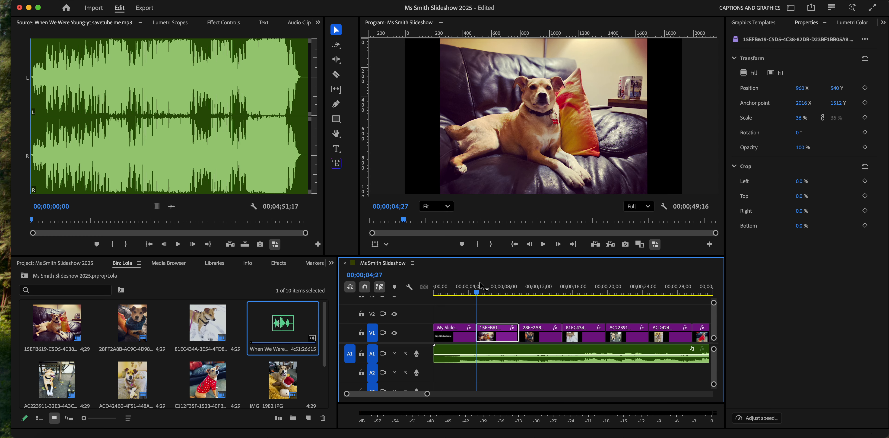
key(Down)
key(Up)
key(Down)
key(Up)
double_click(494, 340)
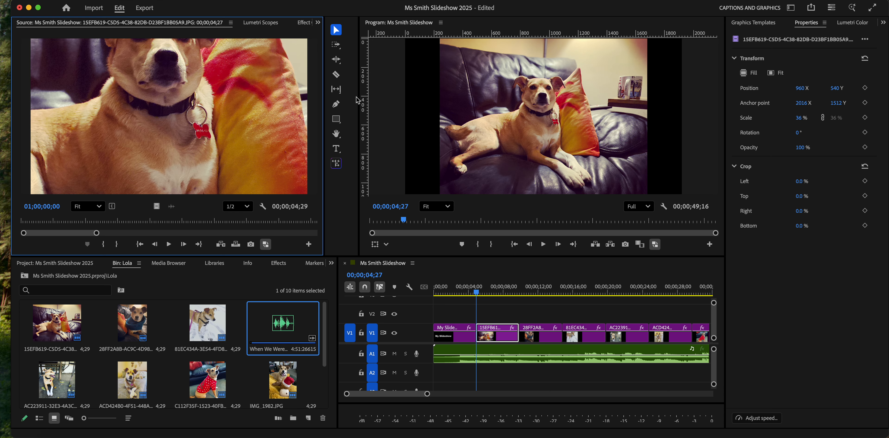
click(317, 23)
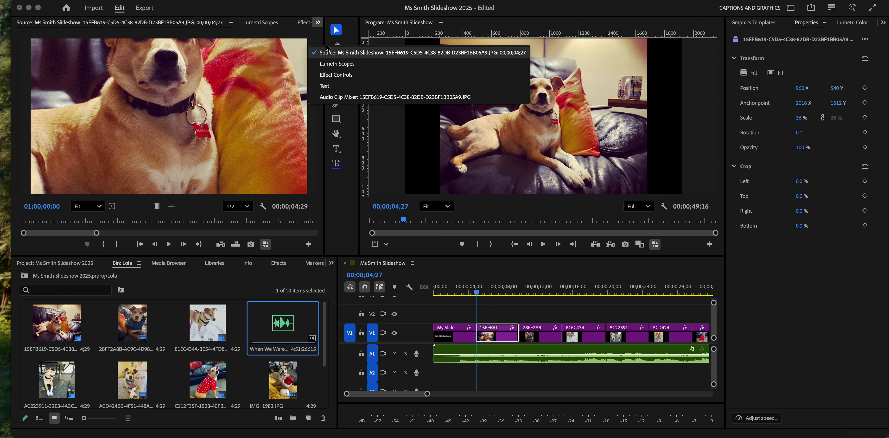
click(336, 75)
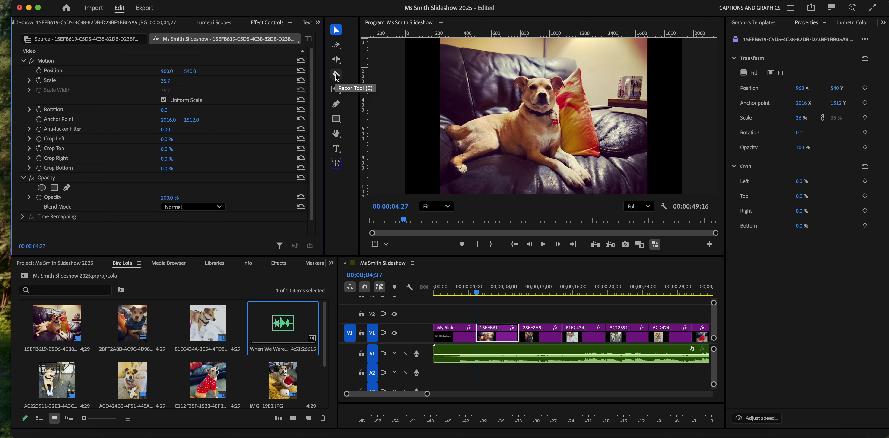
click(38, 71)
click(39, 81)
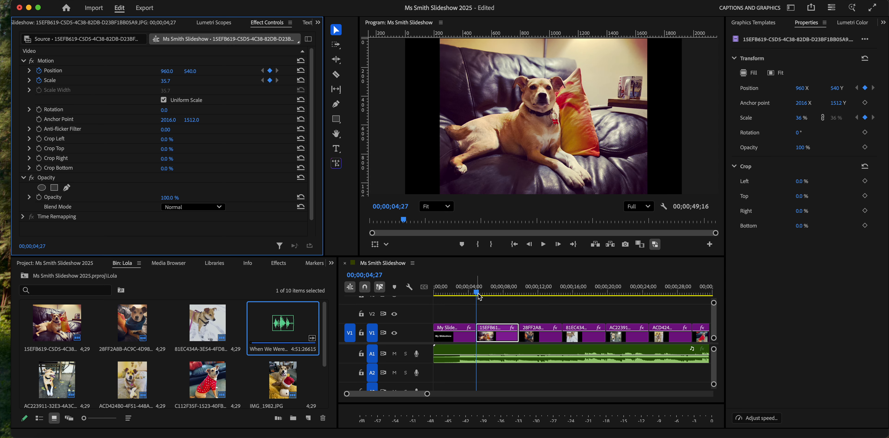
Step: Near the first photo's end at 00;00;09;17, set its Scale to 69.7 and its vertical Position to 621
drag(477, 296, 517, 298)
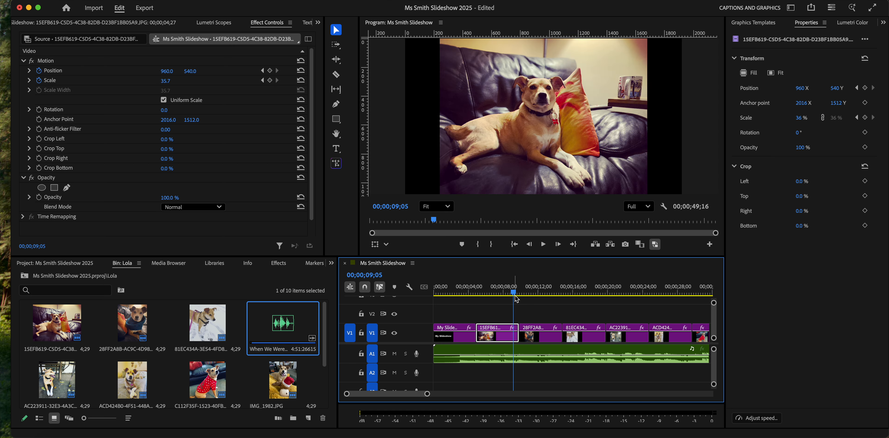
key(Right)
key(Right)
key(Right)
key(Right)
key(Right)
key(Right)
key(Right)
key(Right)
key(Right)
key(Right)
key(Right)
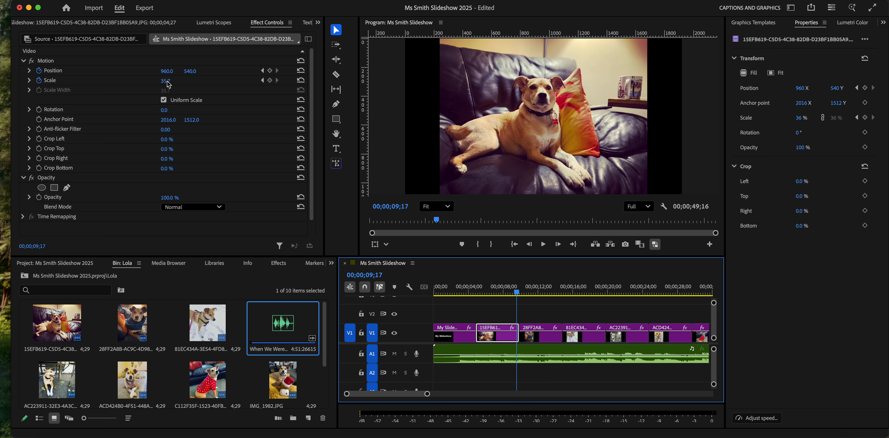
drag(165, 81, 218, 72)
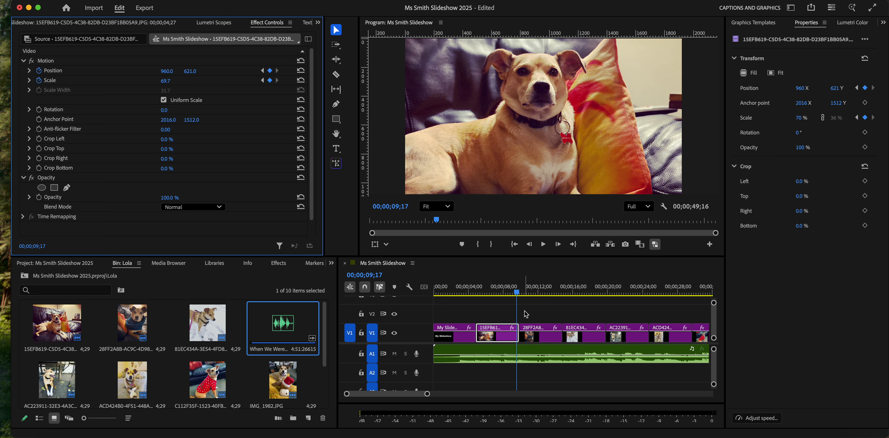
Step: Play back the first photo clip from its start to check the zoom animation
drag(516, 292, 477, 293)
key(space)
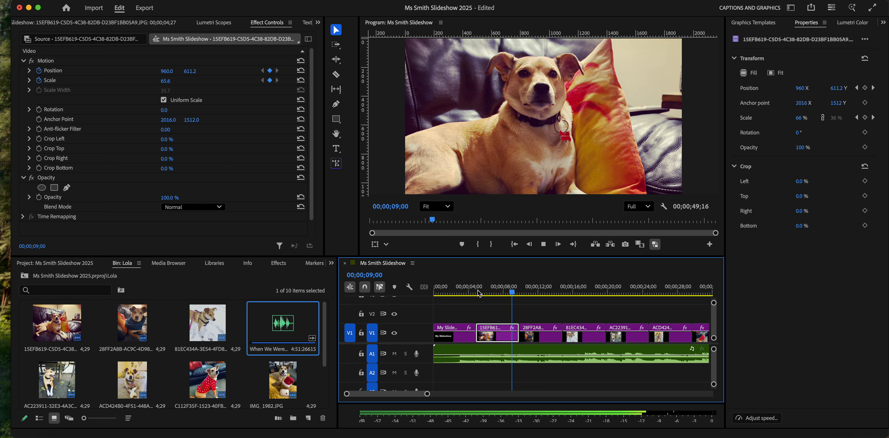
key(space)
Step: Enable Position and Scale keyframing for the second photo clip at its start, 00;00;09;26
click(519, 293)
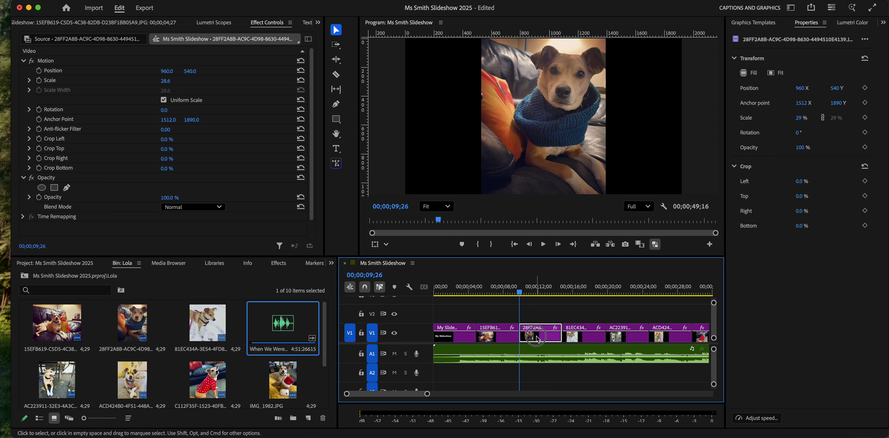
double_click(537, 339)
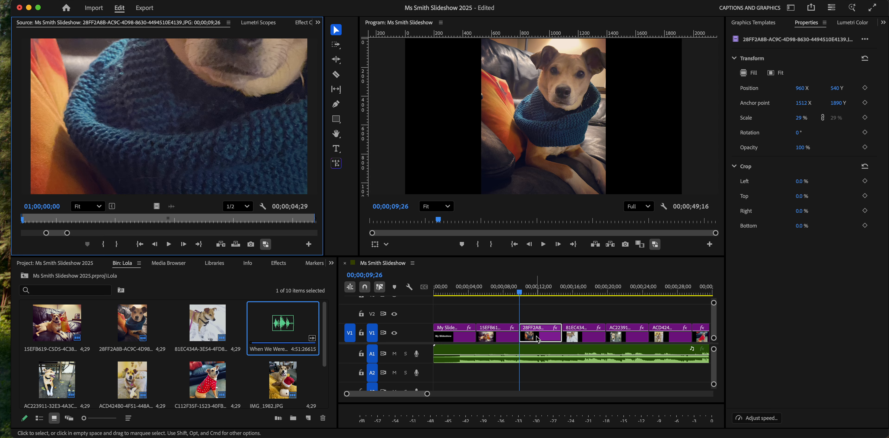
click(302, 23)
click(39, 70)
click(39, 80)
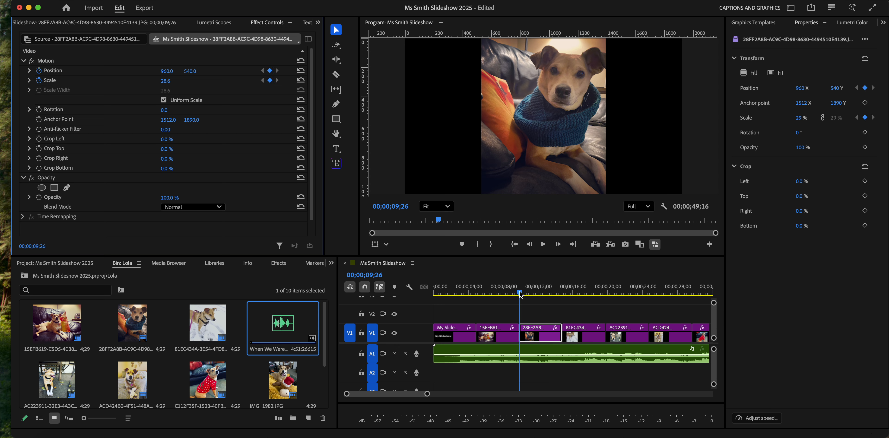
Step: At 00;00;14;14, set the second photo's Scale to 66.6 and Position to 909, 984, and save the project
drag(521, 295, 558, 297)
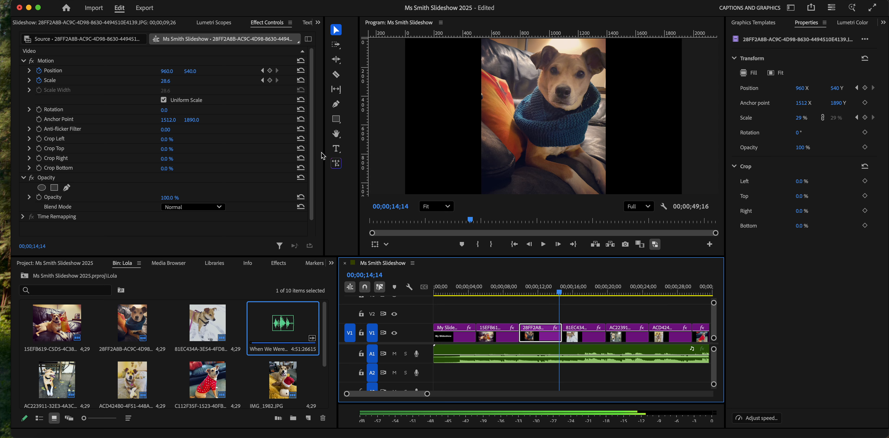
drag(169, 85, 343, 71)
drag(167, 71, 149, 71)
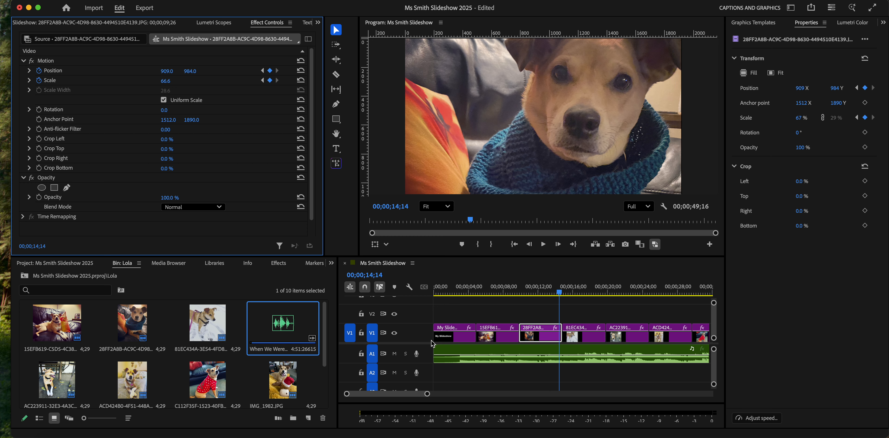
click(584, 307)
key(super+s)
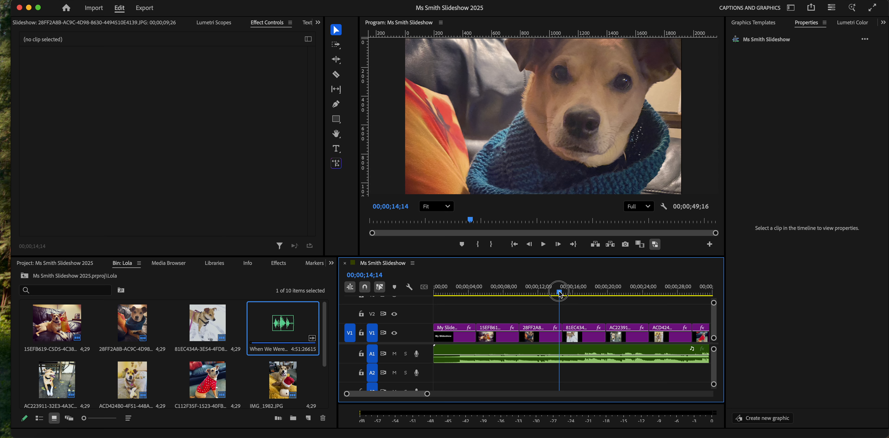
Step: Add the Basic Title template on track V2 above the third photo clip, starting at the photo's beginning
drag(561, 290, 562, 291)
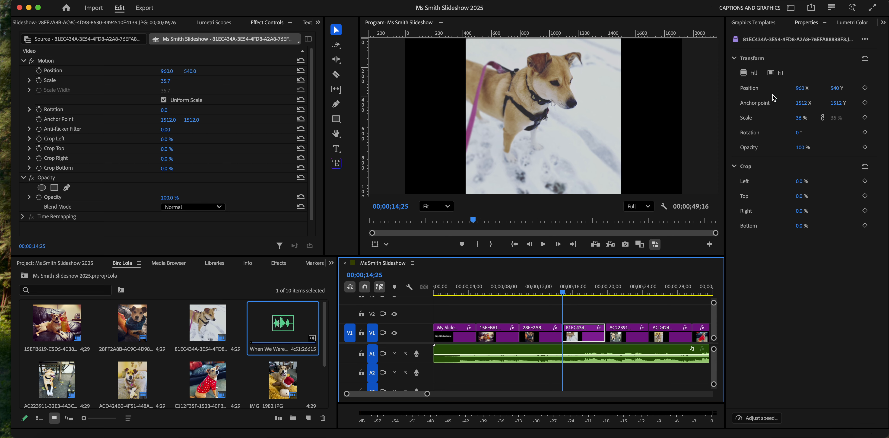
click(752, 23)
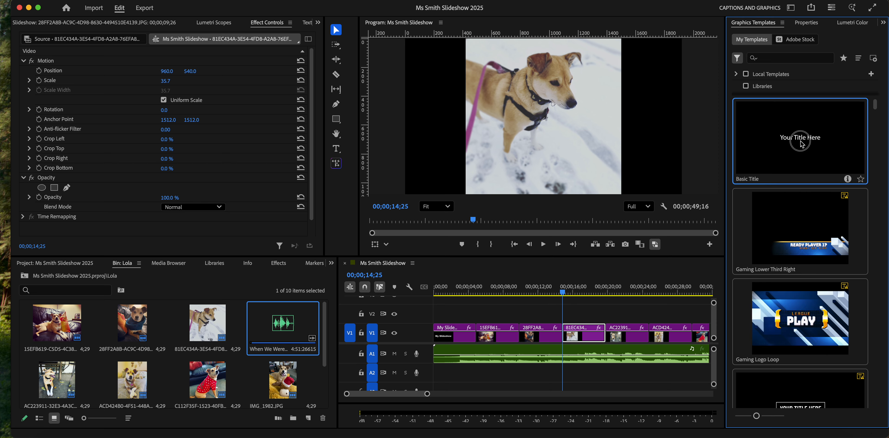
drag(567, 333, 565, 321)
Step: Replace the placeholder text of the title over the third photo with "Snow Dog"
click(585, 293)
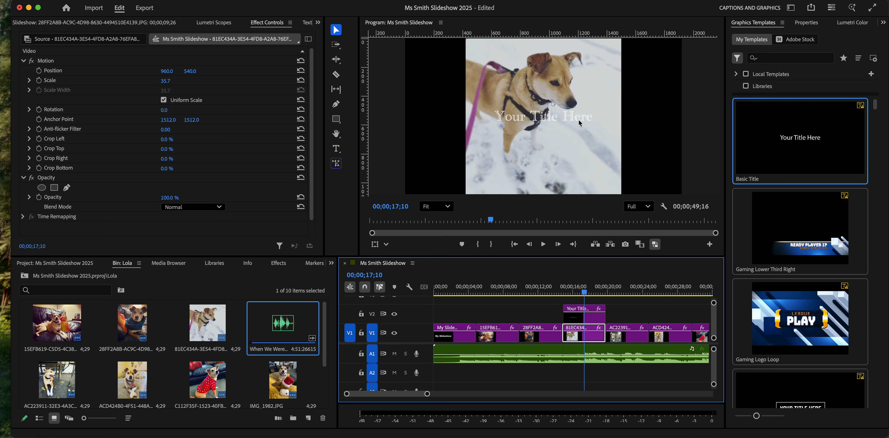
click(336, 148)
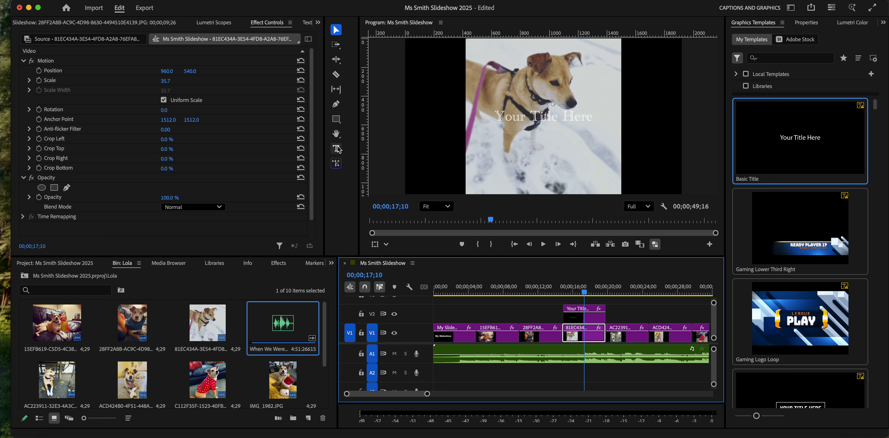
click(543, 117)
drag(594, 115, 498, 113)
text(e)
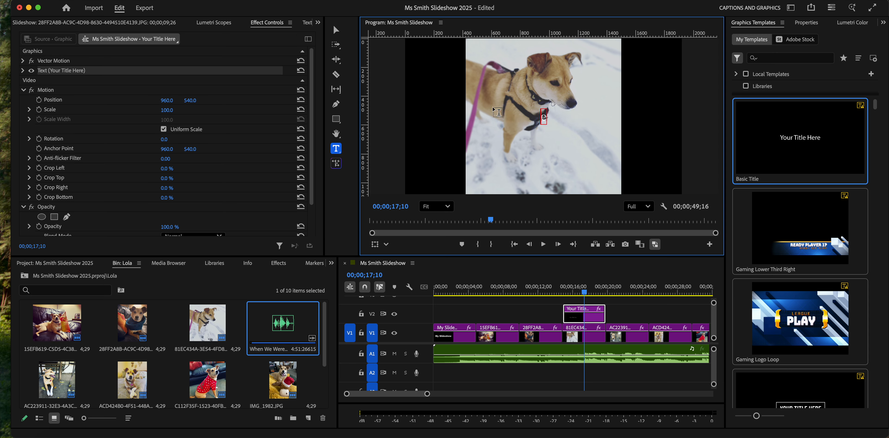
text(Snow)
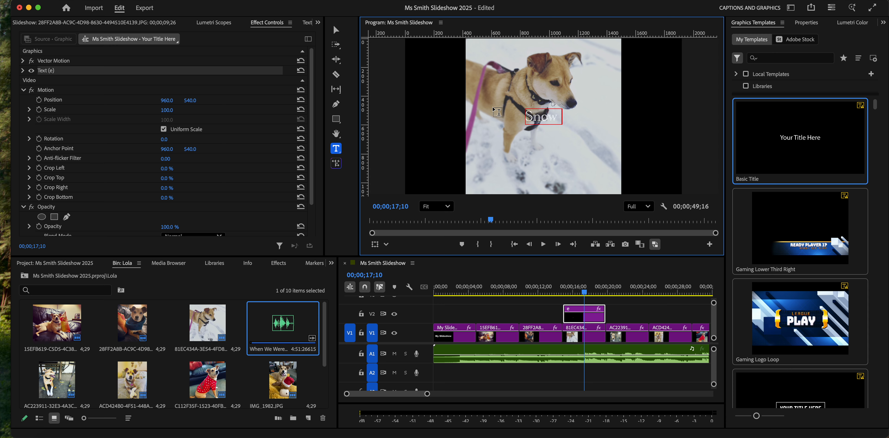
text( Dog)
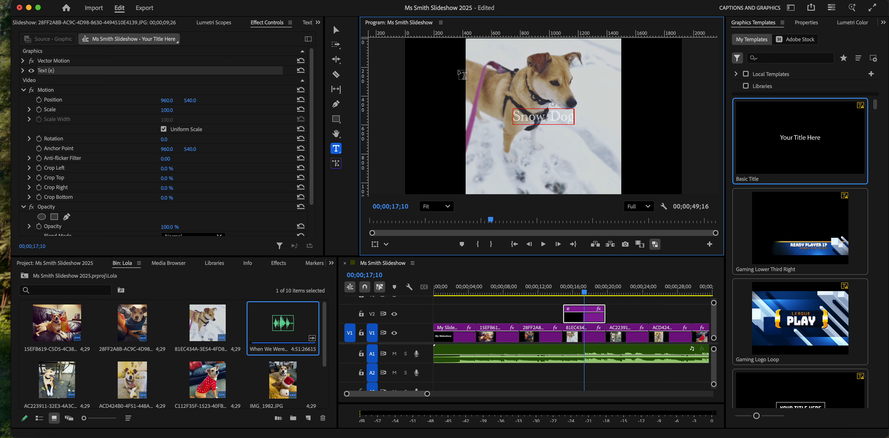
Step: Format the Snow Dog title in Arial Black at font size 138 and turn on its shadow
click(336, 30)
click(554, 116)
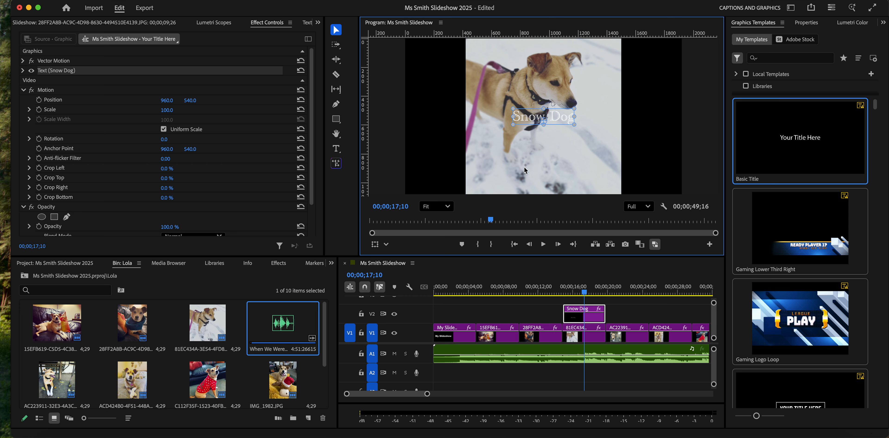
click(806, 22)
mouse_move(774, 169)
mouse_down()
mouse_move(808, 178)
mouse_move(786, 173)
mouse_up()
click(864, 117)
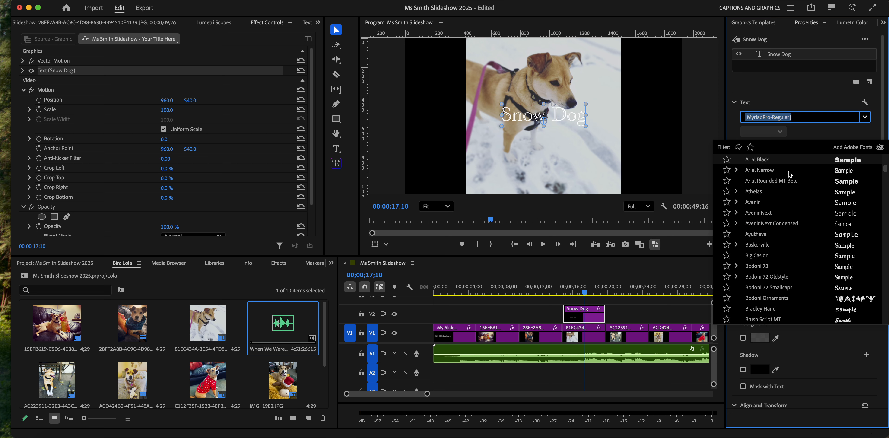
click(795, 160)
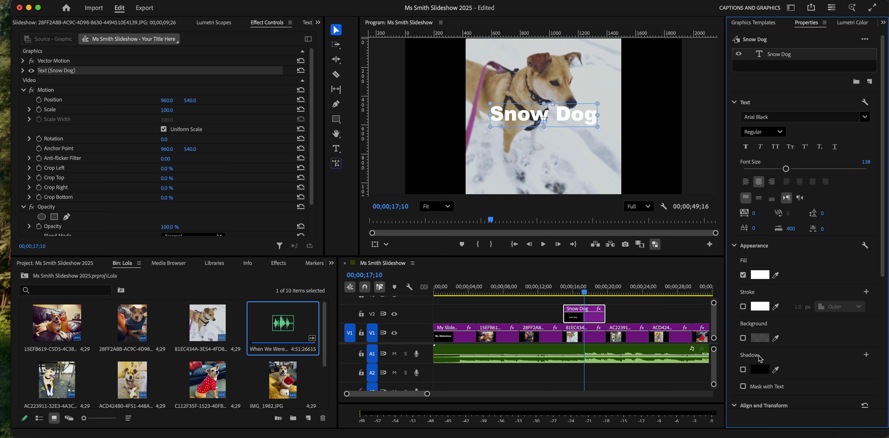
click(742, 369)
click(571, 119)
drag(544, 121, 546, 118)
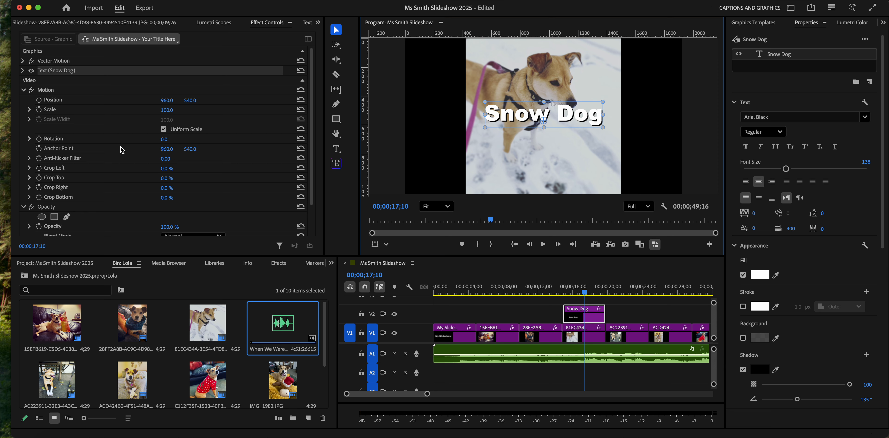
Step: Lower the Snow Dog title to the bottom of the photo by setting its Vector Motion vertical position to 956
click(23, 71)
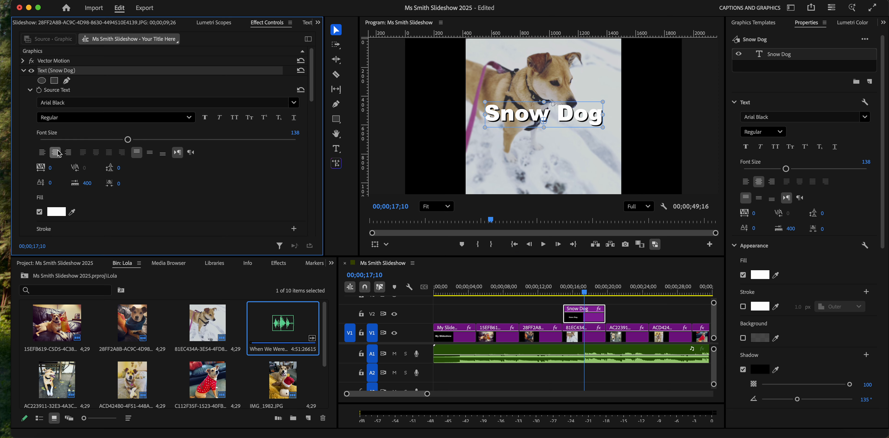
click(23, 61)
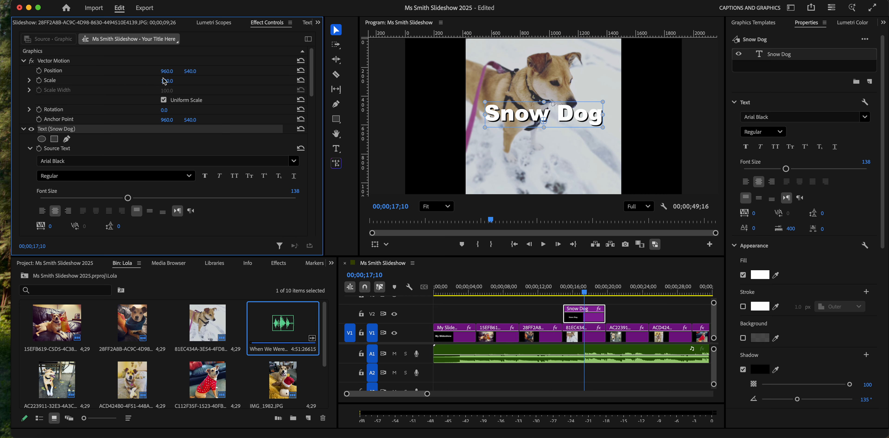
drag(189, 71, 333, 71)
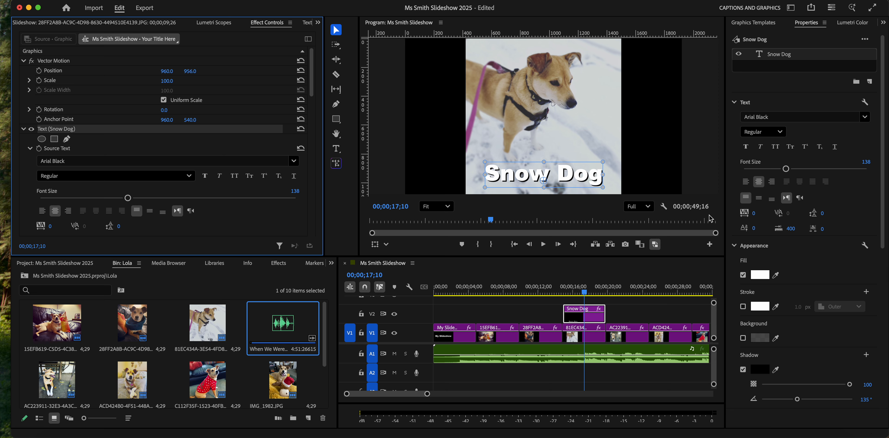
click(666, 179)
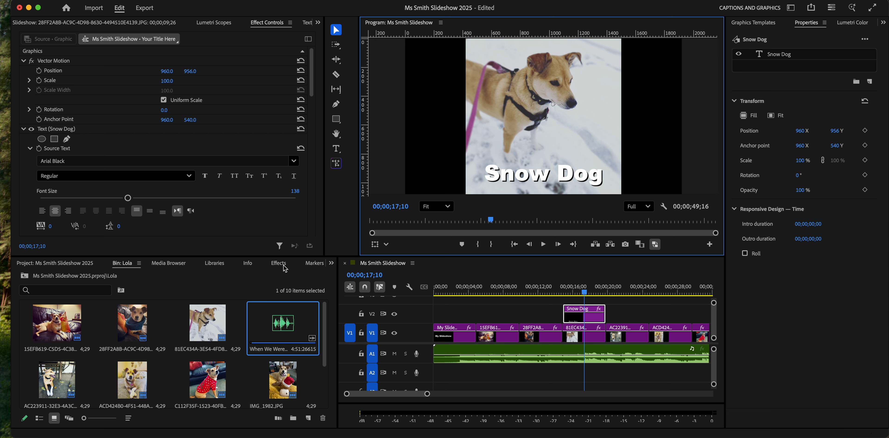
Step: Find the Iris video transitions and apply Iris Round at the start of the Snow Dog title clip
click(331, 262)
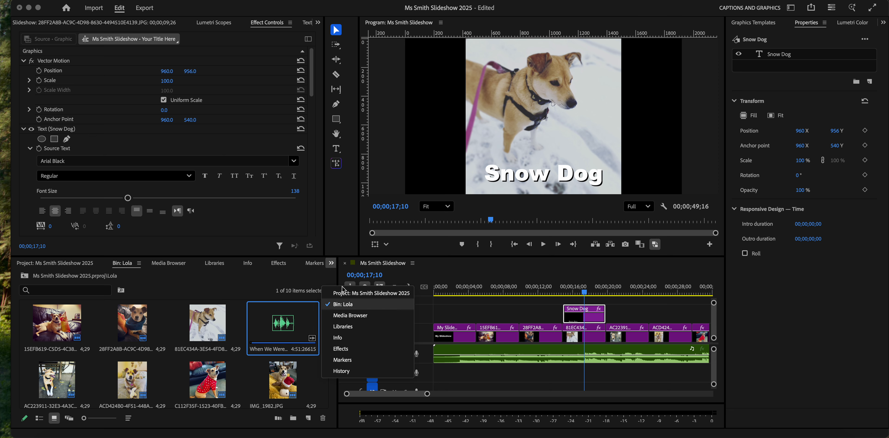
click(350, 348)
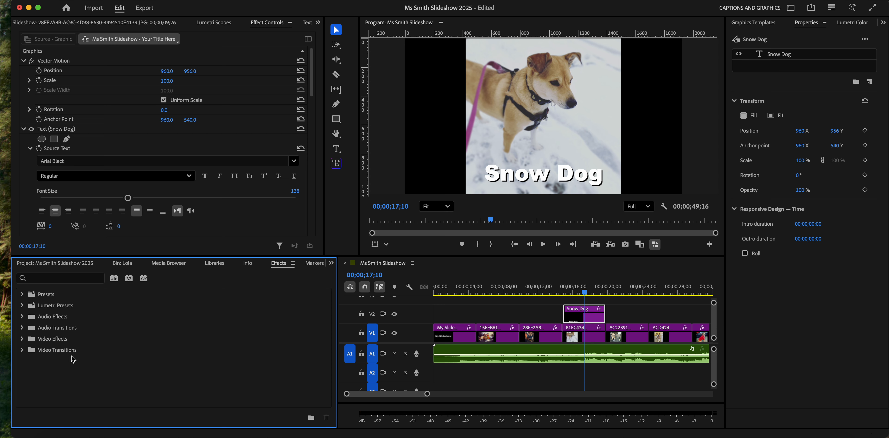
click(23, 351)
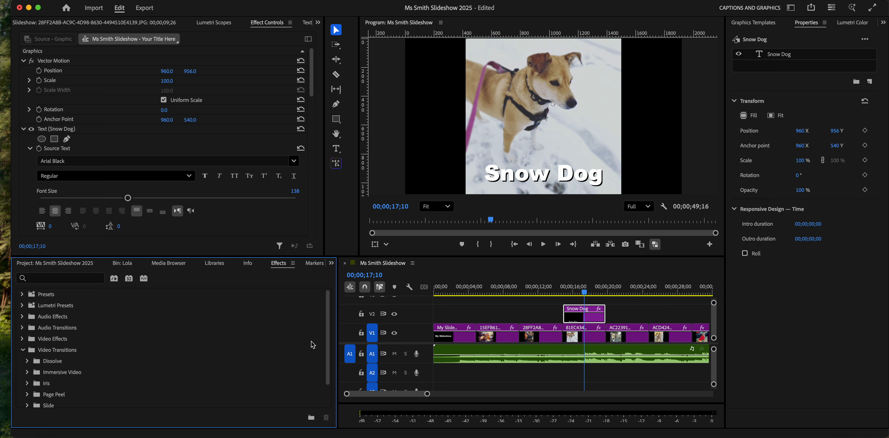
scroll(327, 352, down, 2)
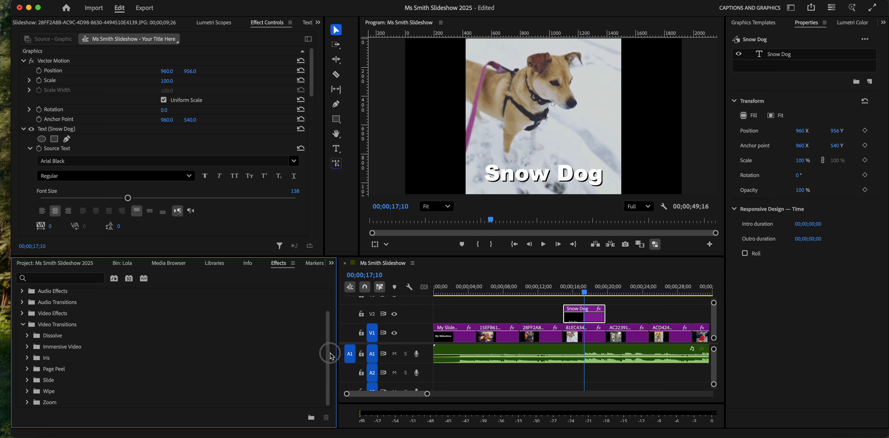
click(27, 359)
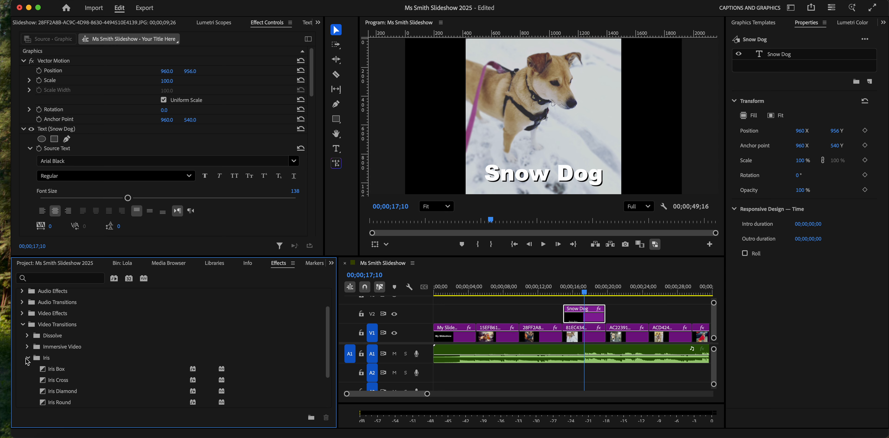
drag(63, 384, 516, 325)
drag(64, 395, 479, 329)
drag(58, 403, 563, 333)
drag(562, 329, 565, 334)
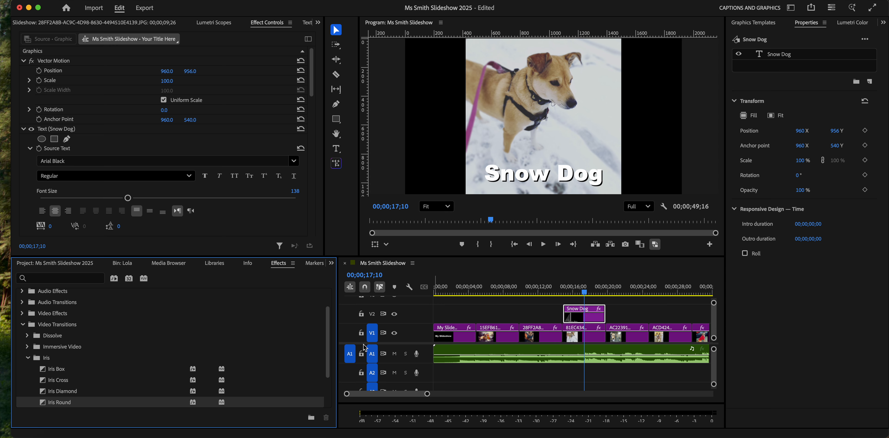
Step: Move the playhead back to 00;00;12;20 in the second photo clip and save the project
click(568, 293)
drag(567, 294, 543, 297)
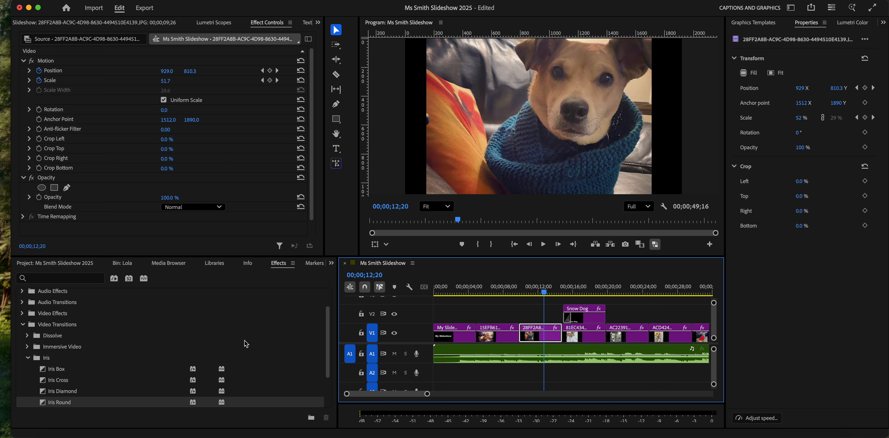
click(28, 359)
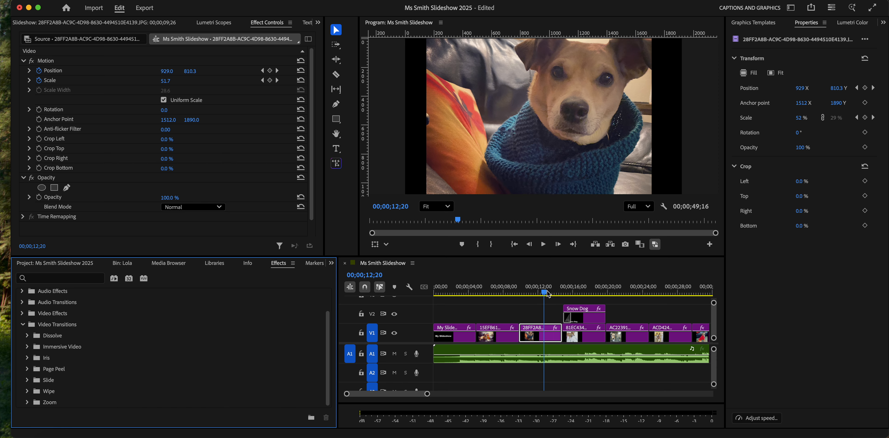
key(super+s)
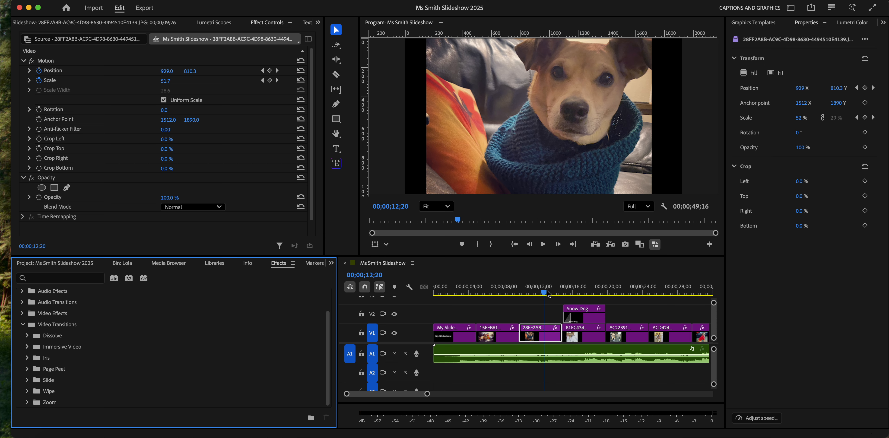
Step: Export the entire slideshow as an H.264 MP4 with the Match Source - Adaptive High Bitrate preset to the 2024-2025 Videos folder
click(152, 11)
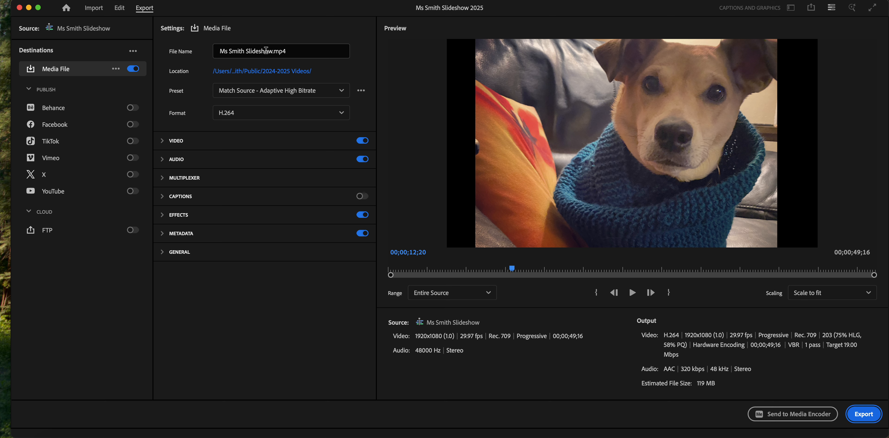
click(313, 54)
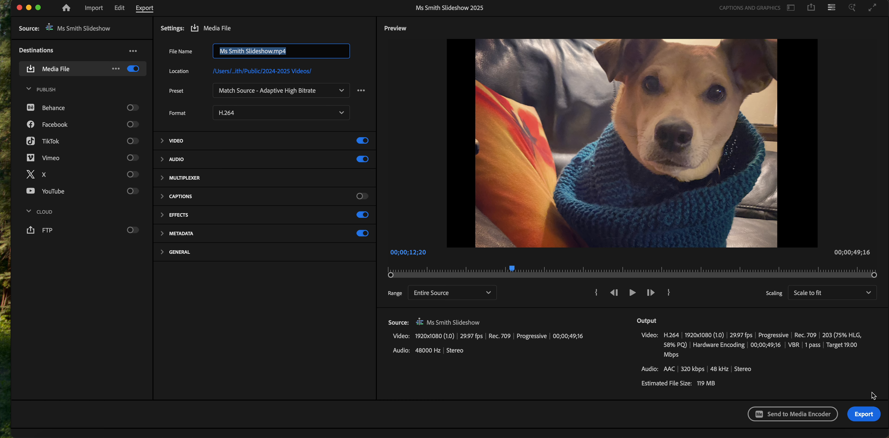
click(868, 415)
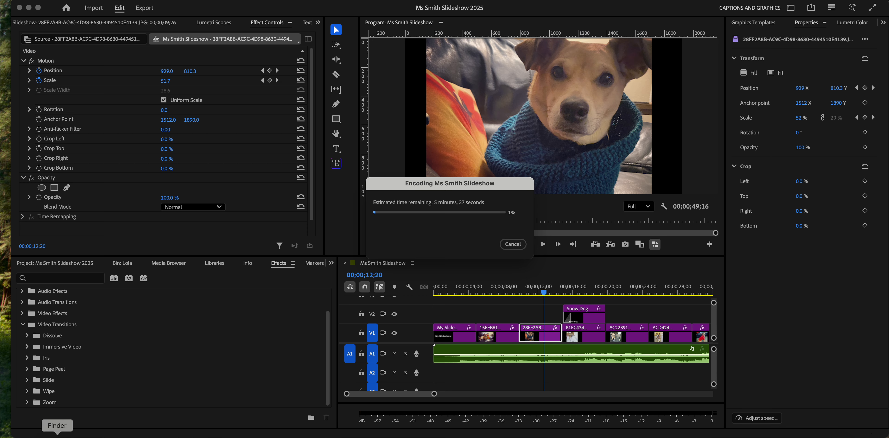
Step: Switch to Finder, look through the 2025-2026 Videos folder inside the home folder's Public folder, and close the window
click(57, 435)
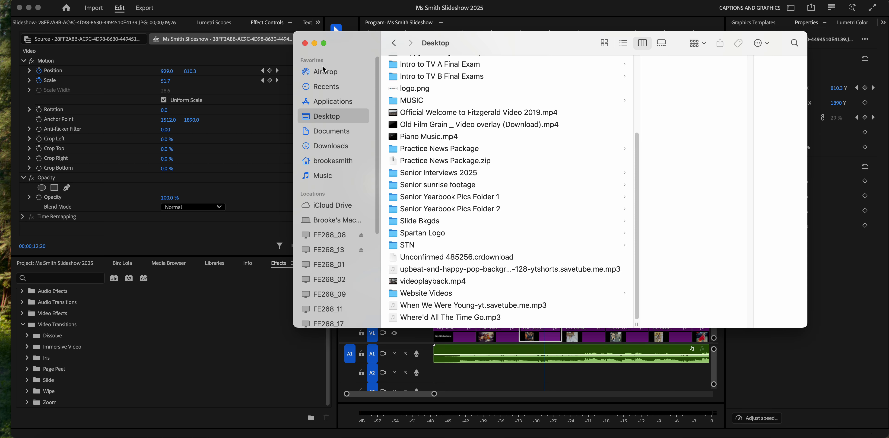
click(325, 161)
click(430, 162)
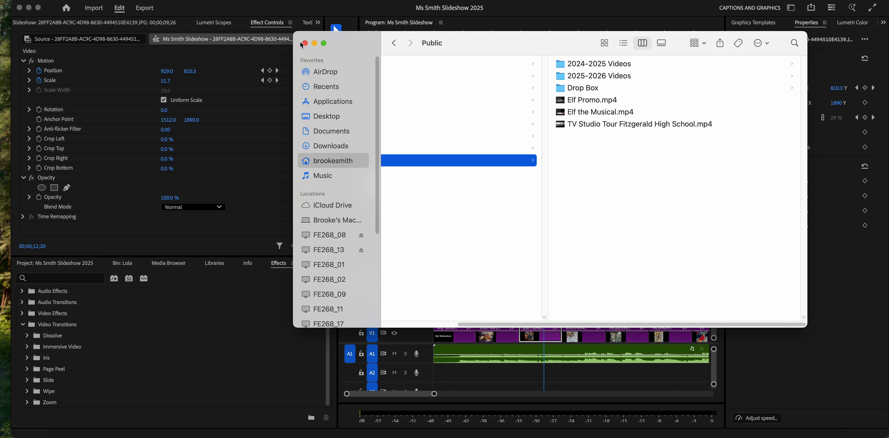
click(591, 78)
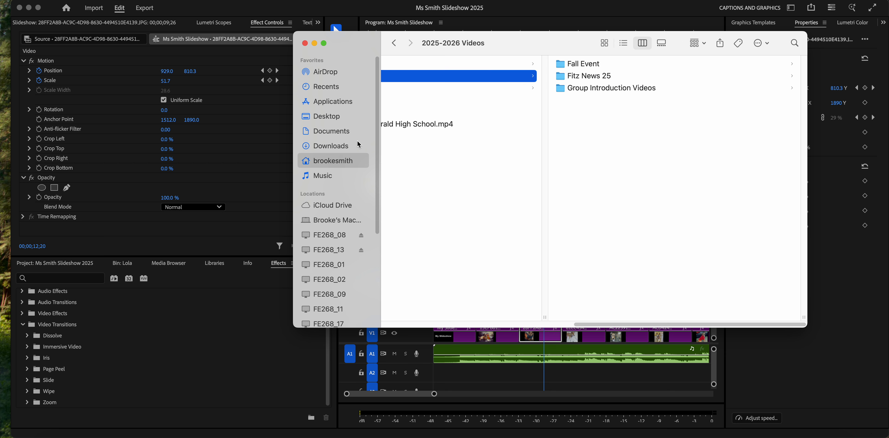
click(305, 43)
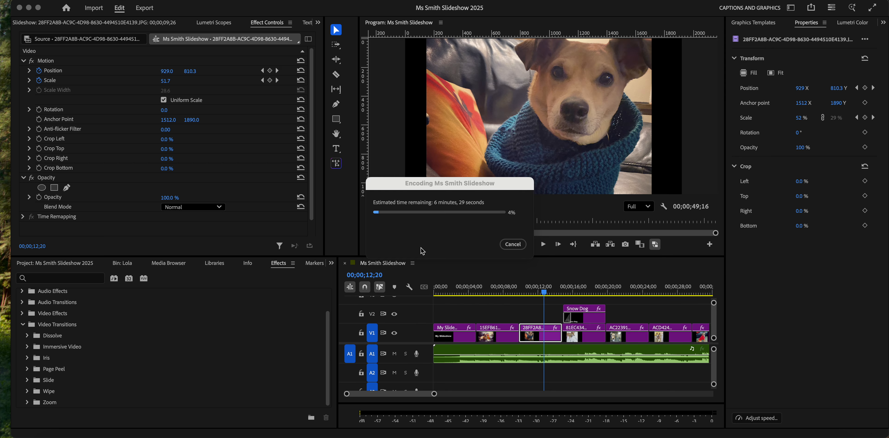